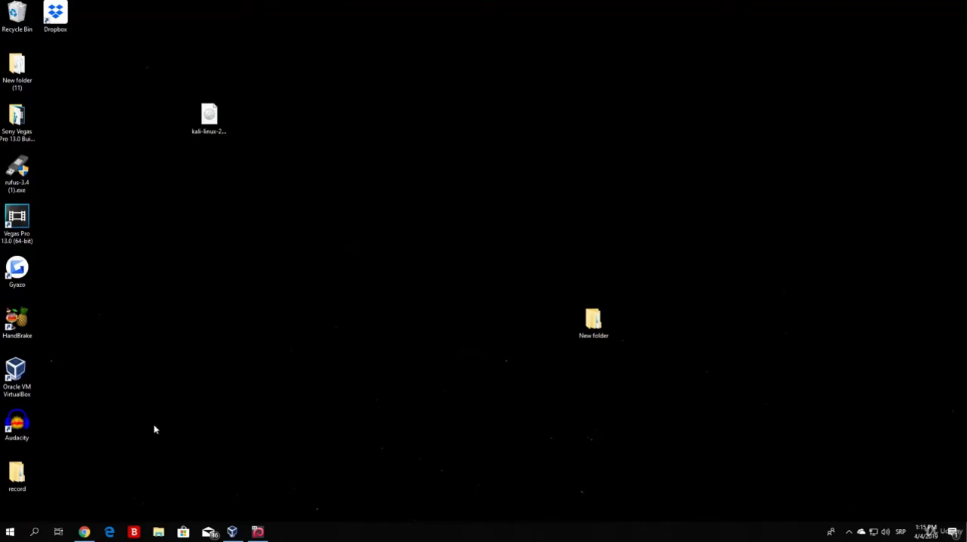
- Switch to Chrome to review the Rapid7 Metasploitable download page and its form, and close the browser
click(83, 532)
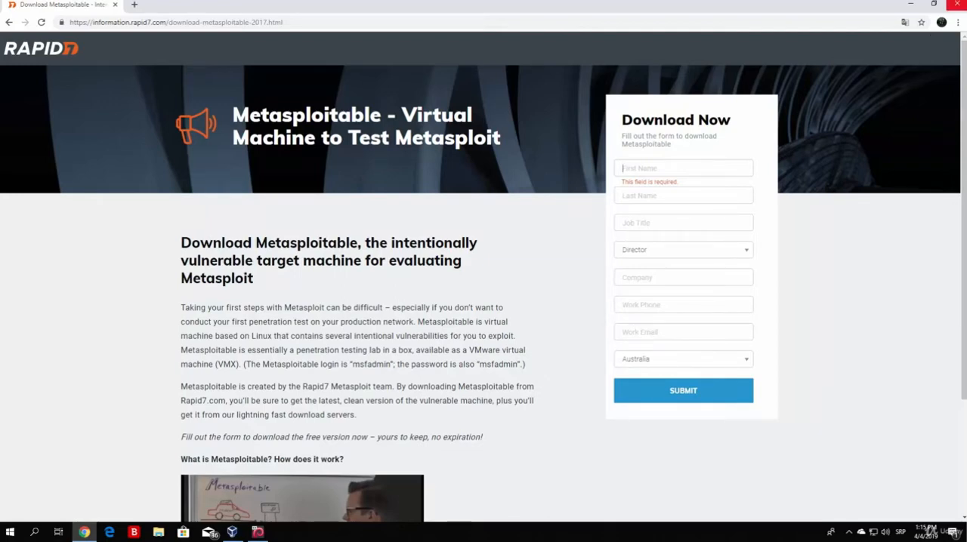
click(956, 5)
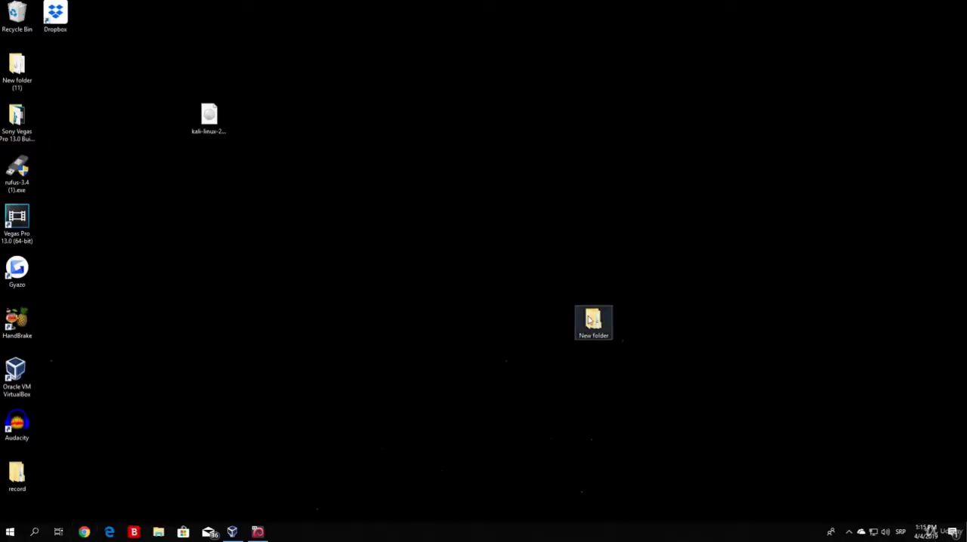
- Move New folder nearer the middle of the desktop and open it to examine the downloaded Metasploitable archive
drag(588, 320, 510, 224)
double_click(529, 228)
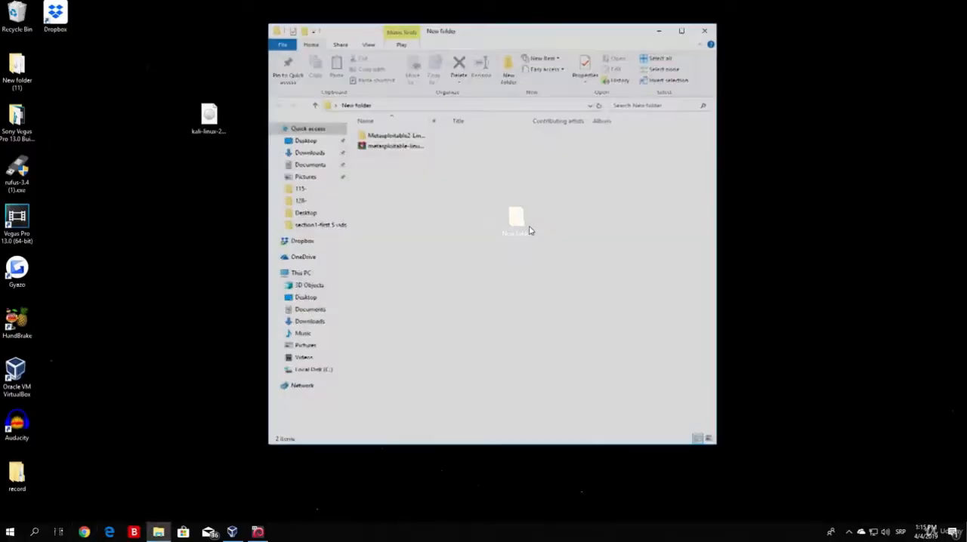
click(385, 147)
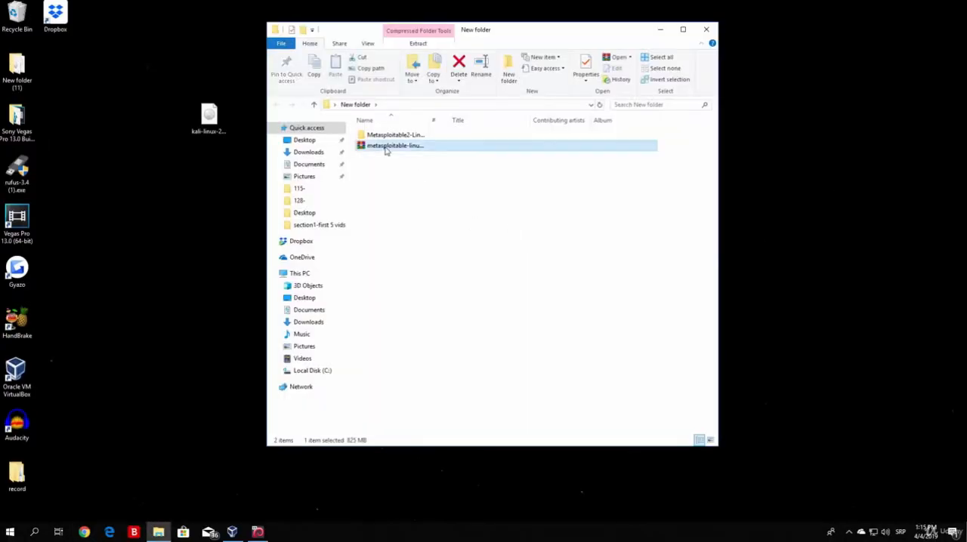
drag(385, 148, 398, 186)
click(404, 186)
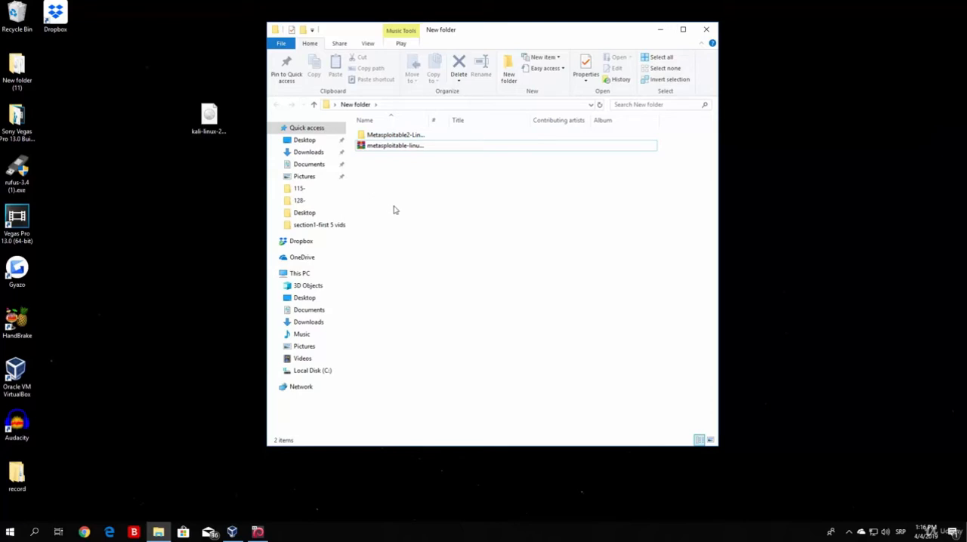
- Check the terminal of the running pythonethicalhacking virtual machine and minimize its window
click(258, 533)
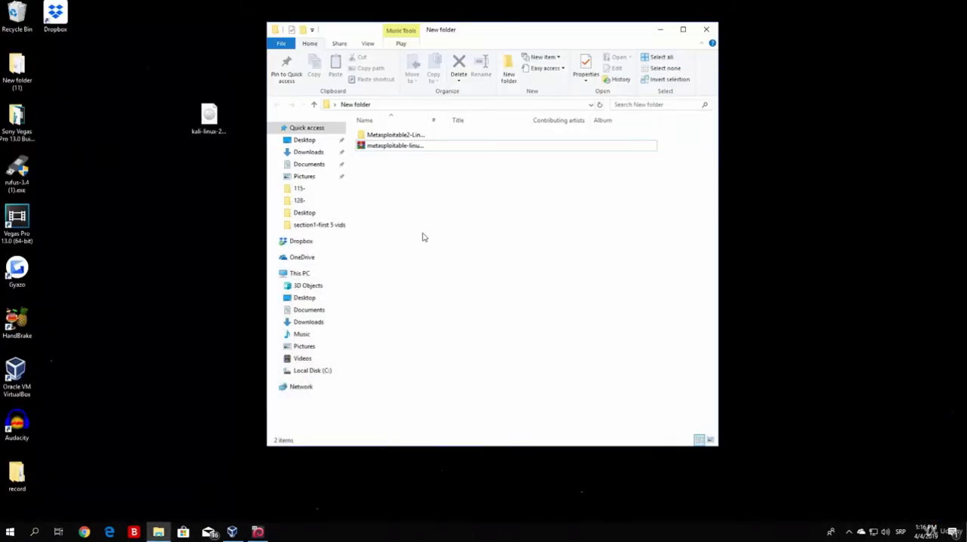
click(910, 3)
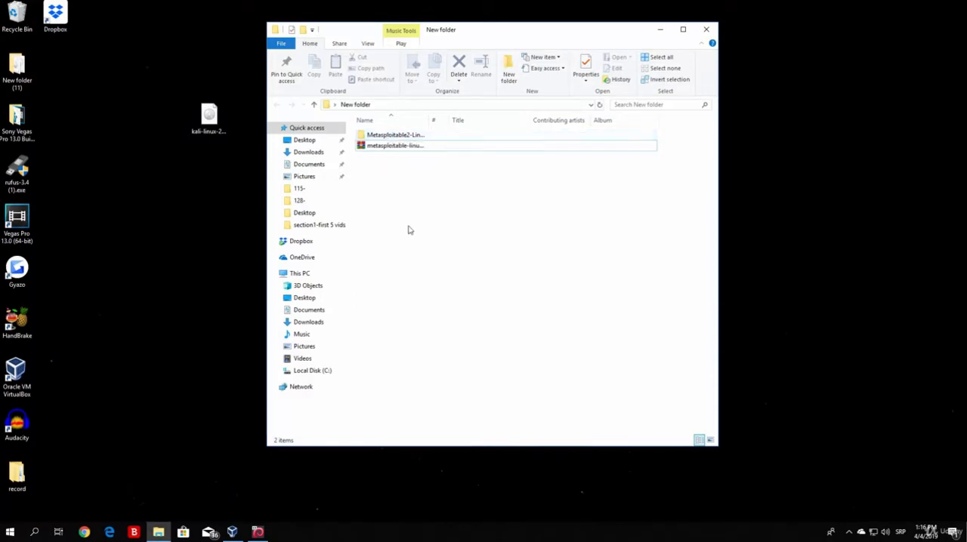
- Open the extracted Metasploitable2-Linux folder and examine the virtual machine files it contains
click(389, 138)
double_click(389, 138)
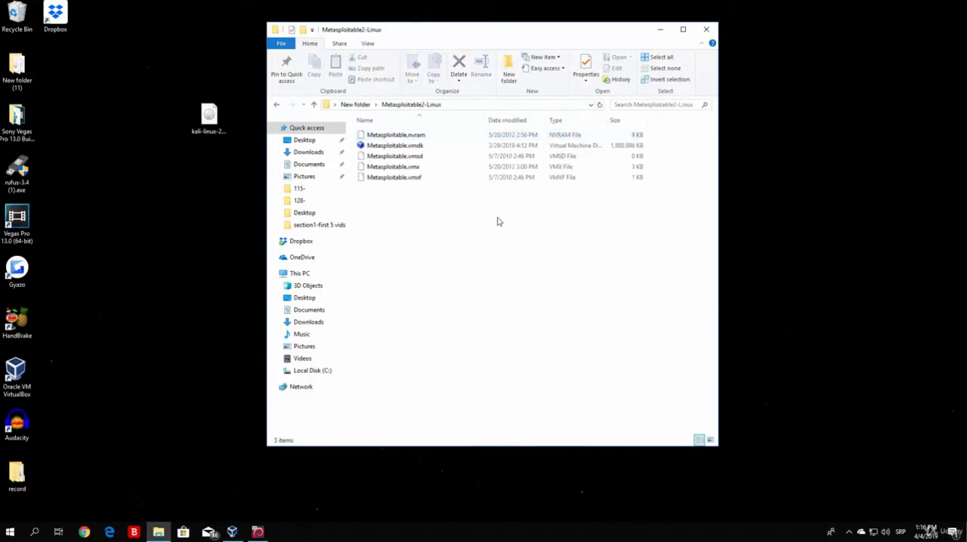
drag(511, 218, 360, 135)
click(403, 249)
- Switch to Oracle VM VirtualBox Manager and close the Metasploitable2-Linux folder window
click(238, 535)
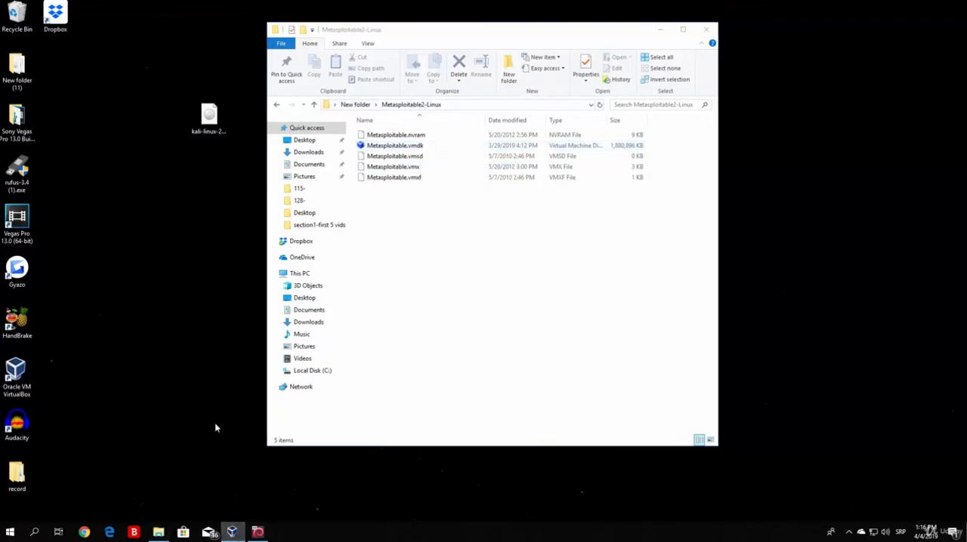
click(433, 322)
click(235, 533)
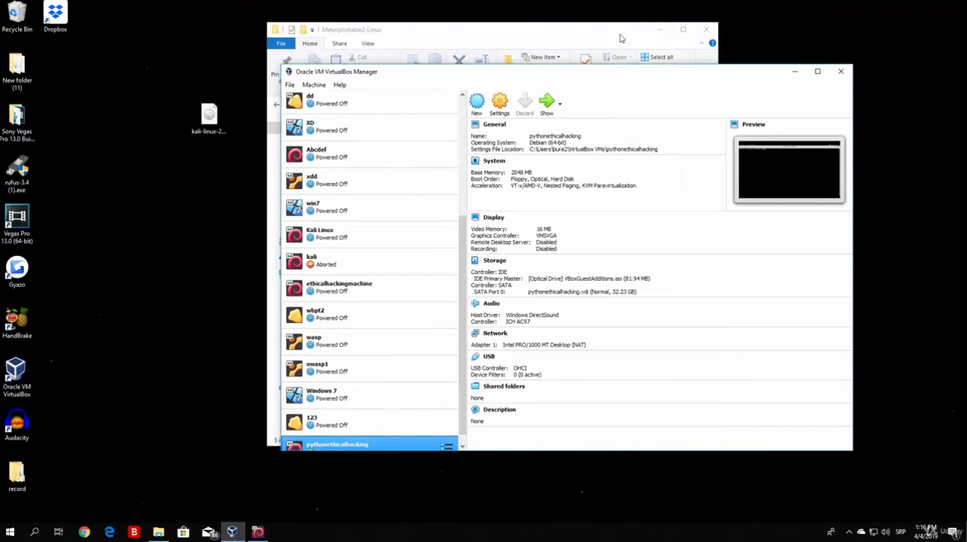
click(621, 36)
click(705, 30)
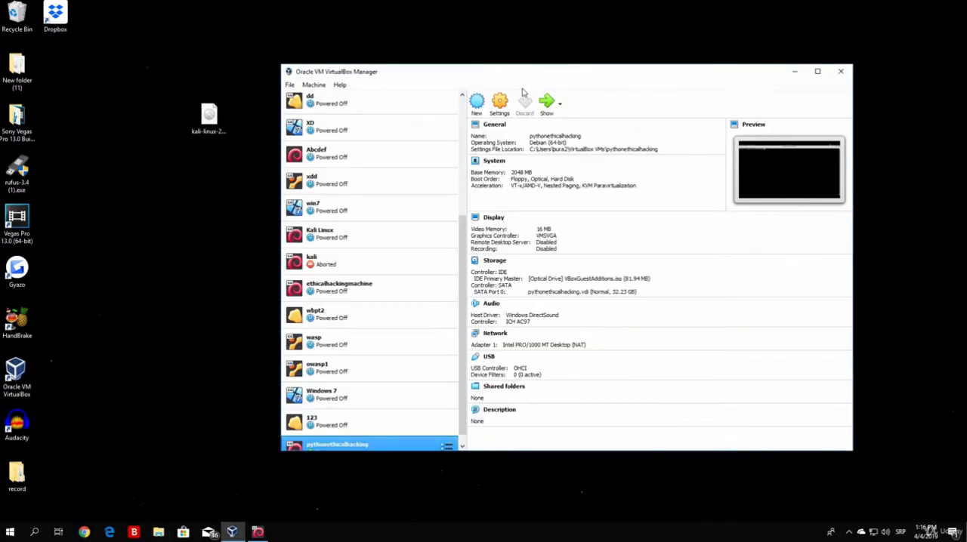
- Begin a new virtual machine named metasploitable with type Linux and version Other Linux (32-bit)
scroll(463, 263, down, 1)
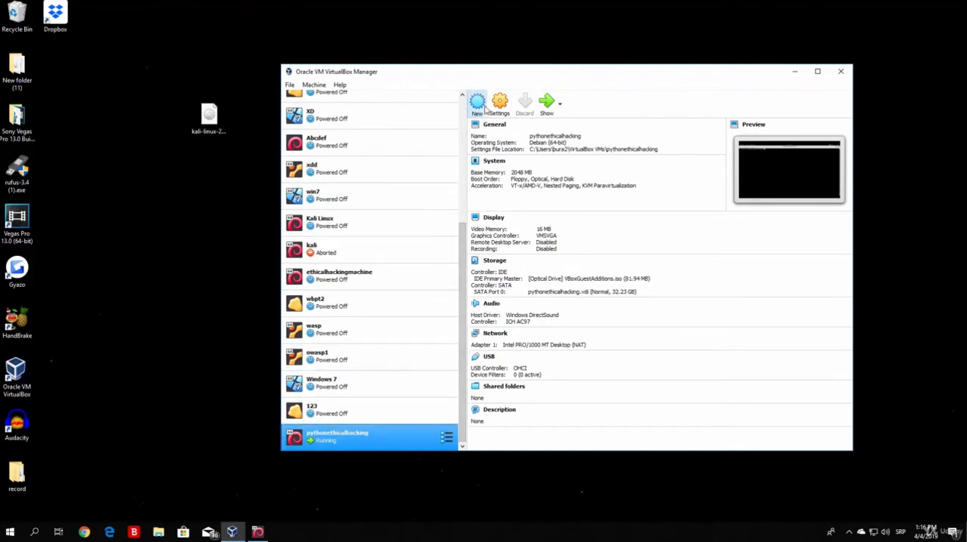
click(483, 109)
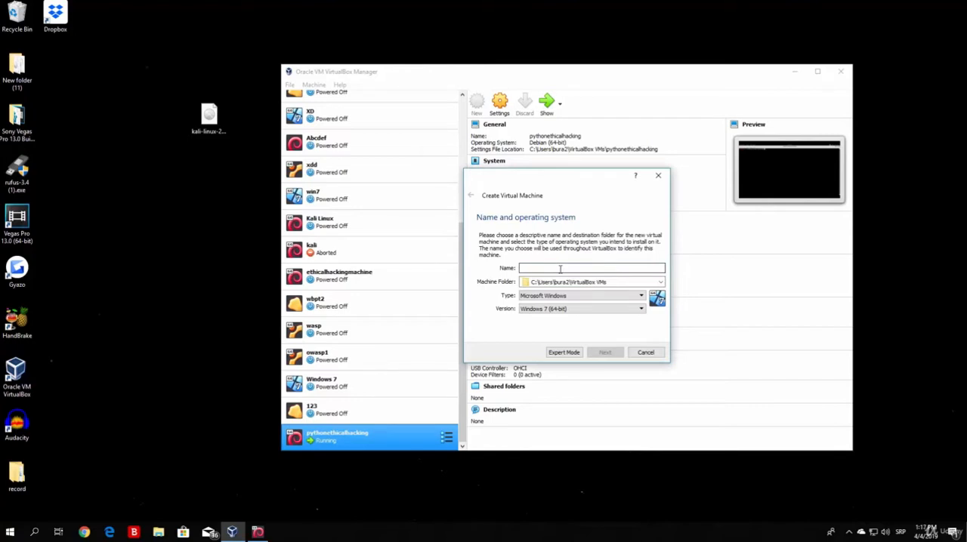
text(metasploitable)
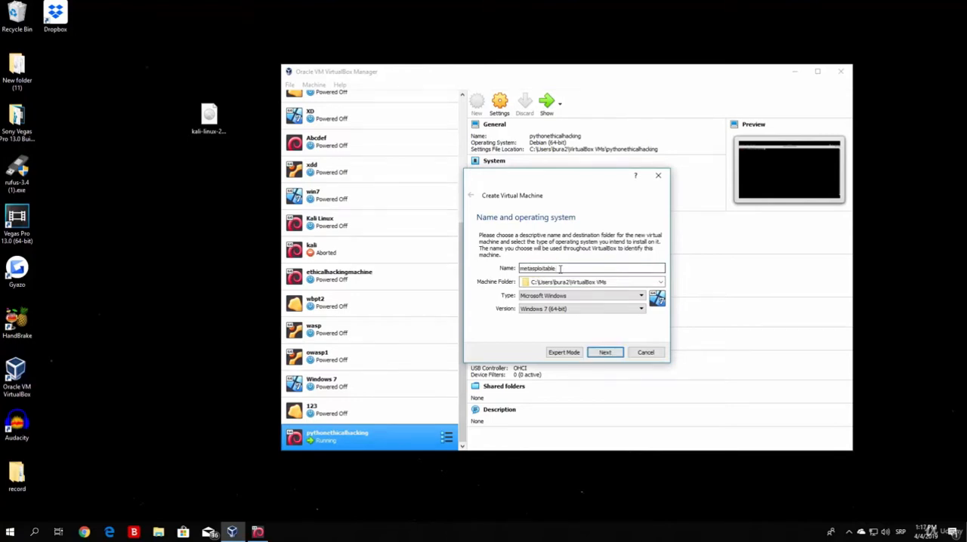
click(578, 296)
click(547, 303)
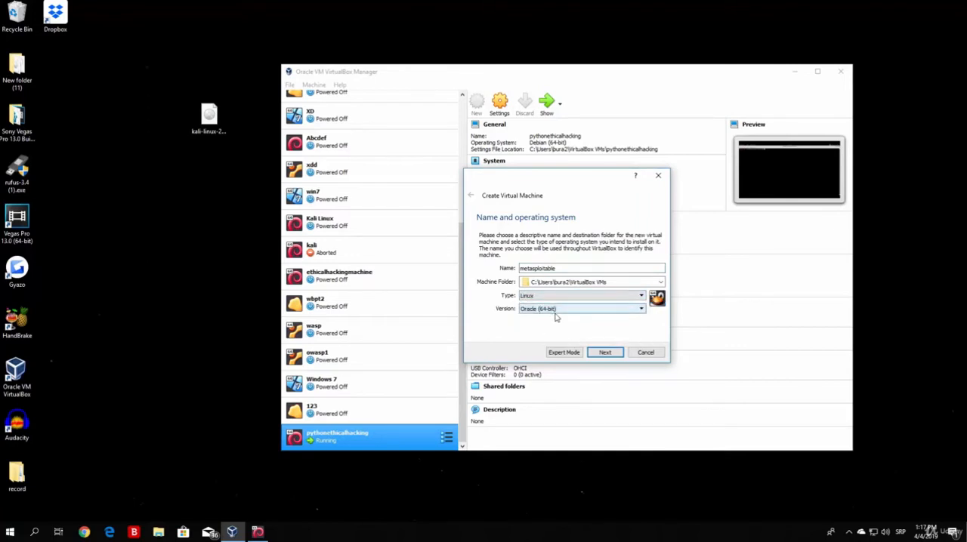
click(555, 311)
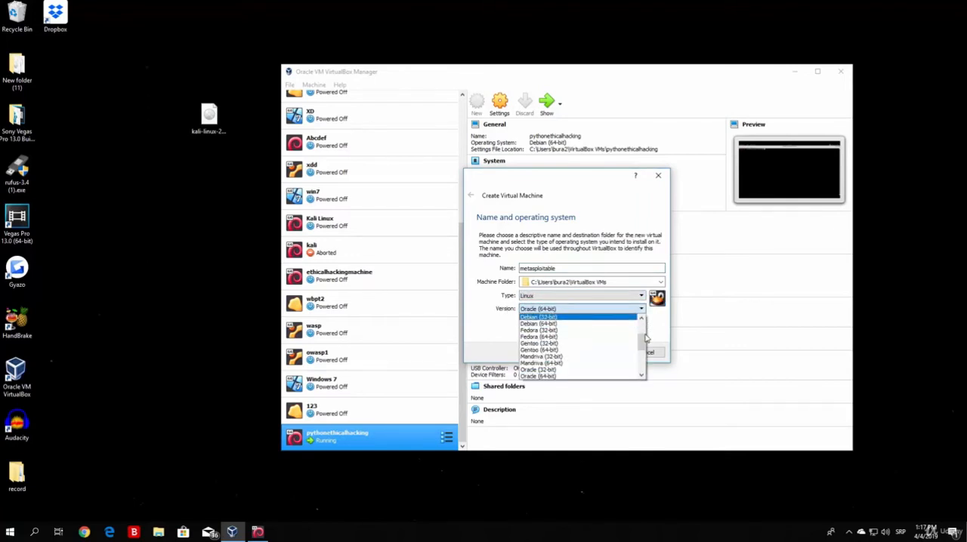
drag(646, 339, 643, 356)
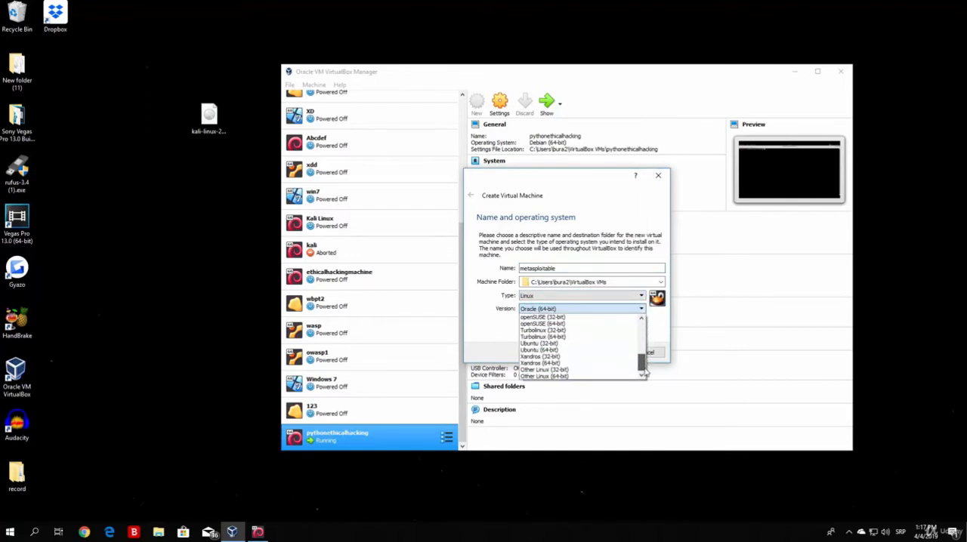
click(565, 370)
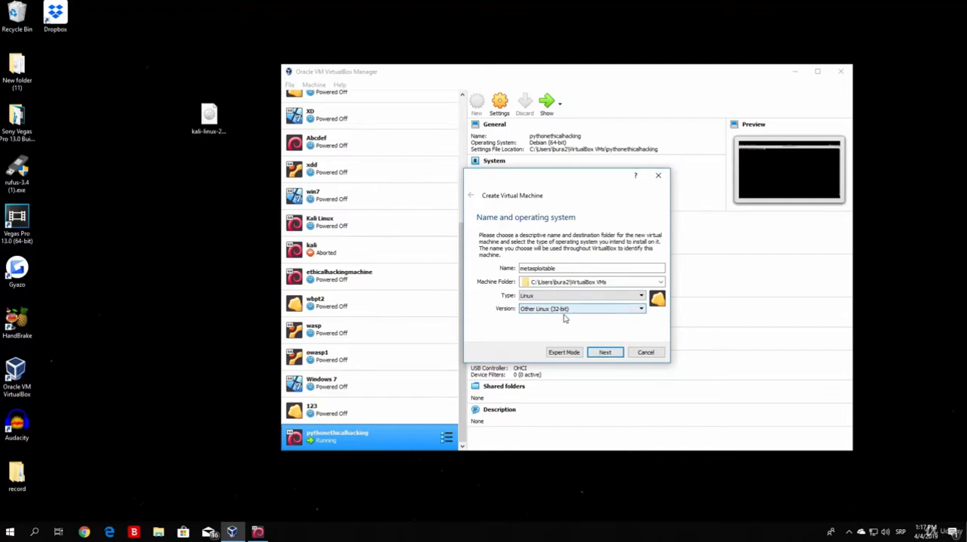
click(605, 352)
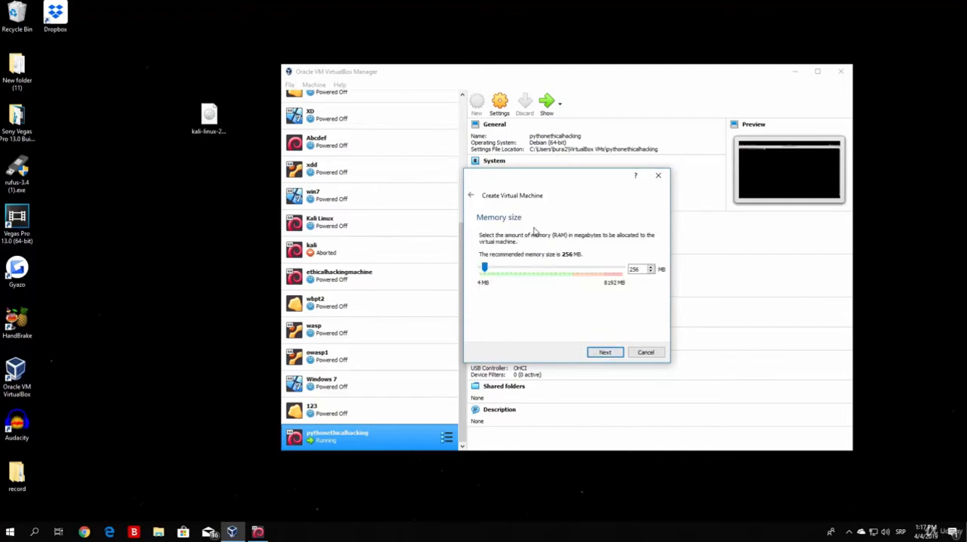
- Allocate 512 MB of memory and create the machine with the existing hard disk Metasploitable.vmdk from the Metasploitable2-Linux folder
drag(487, 273, 489, 273)
click(604, 353)
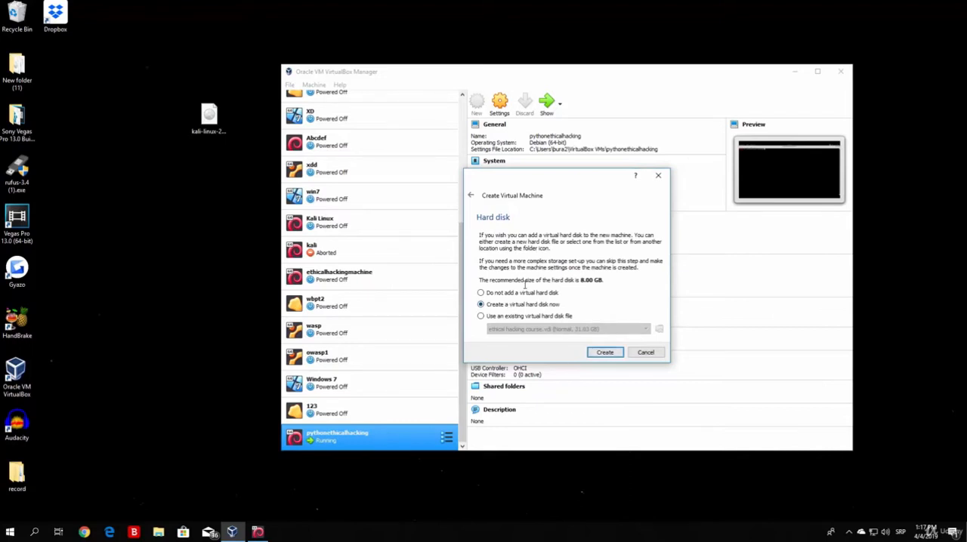
click(481, 317)
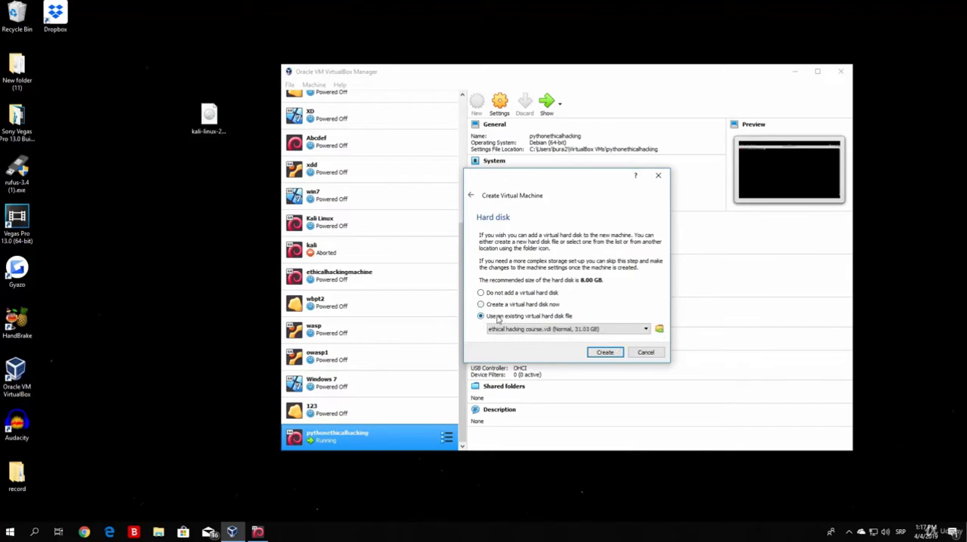
click(659, 330)
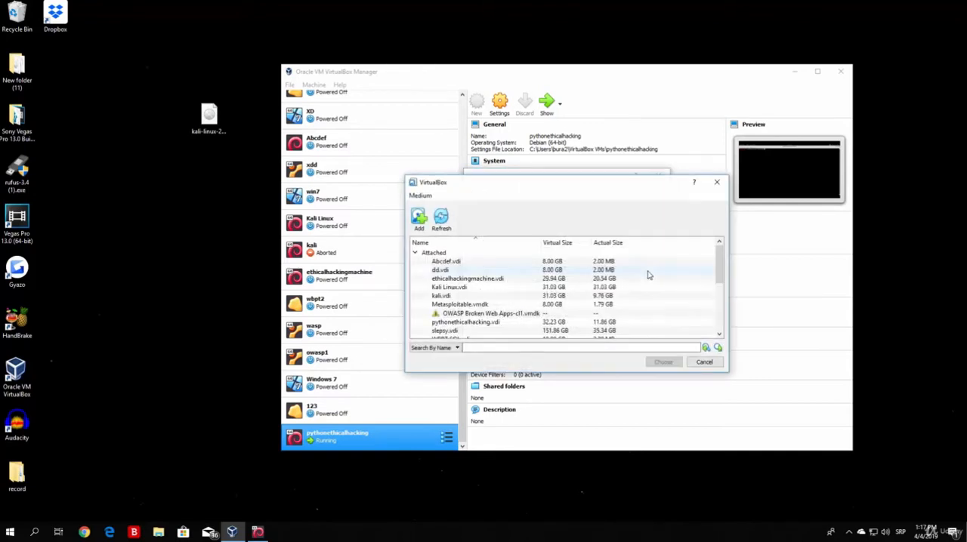
click(419, 219)
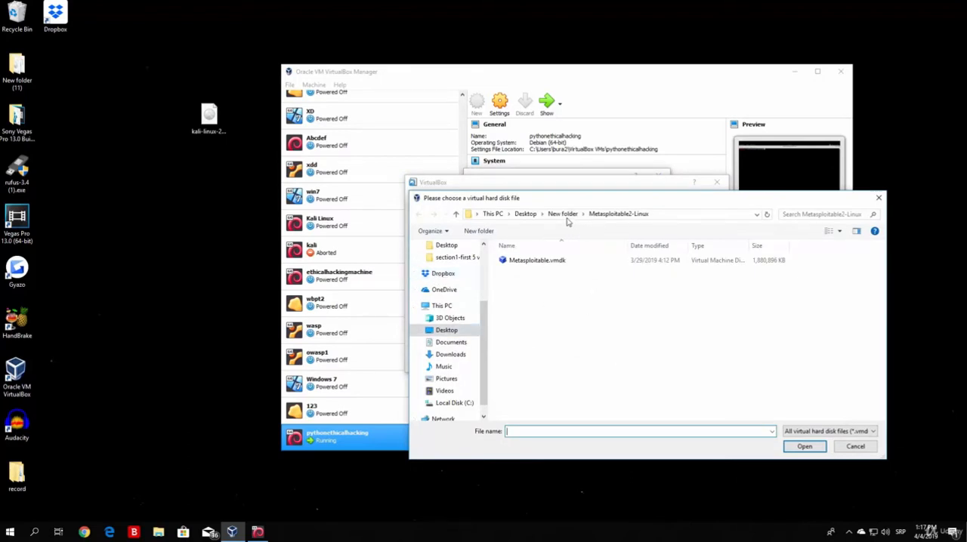
click(533, 264)
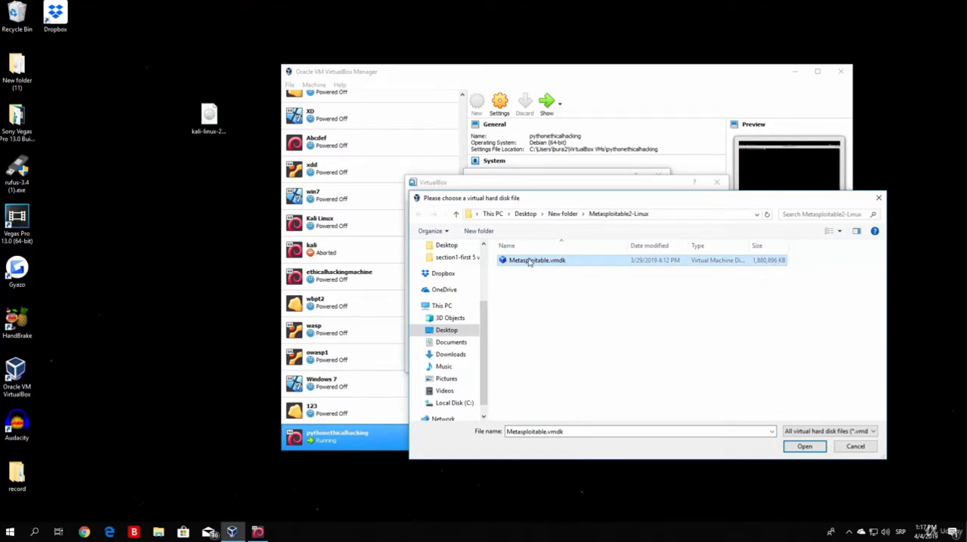
click(810, 448)
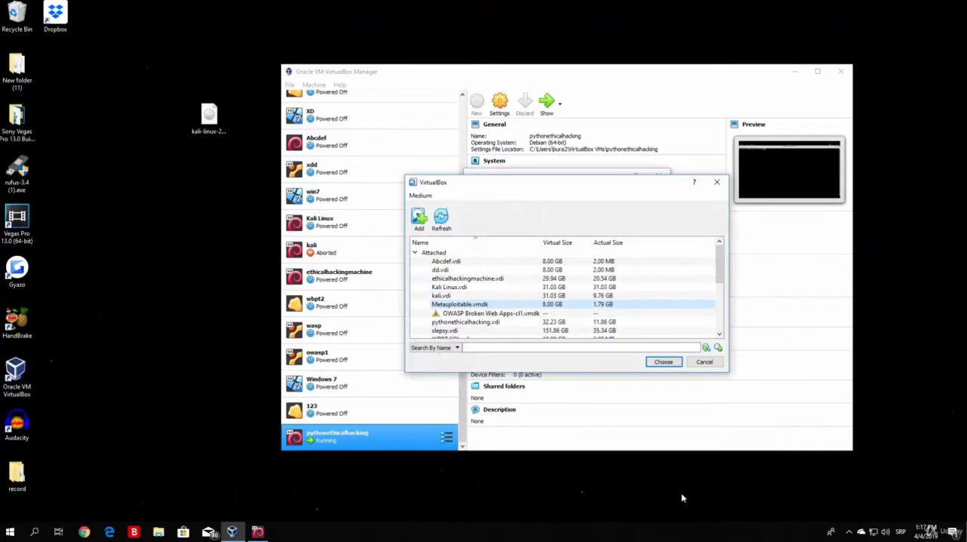
double_click(460, 306)
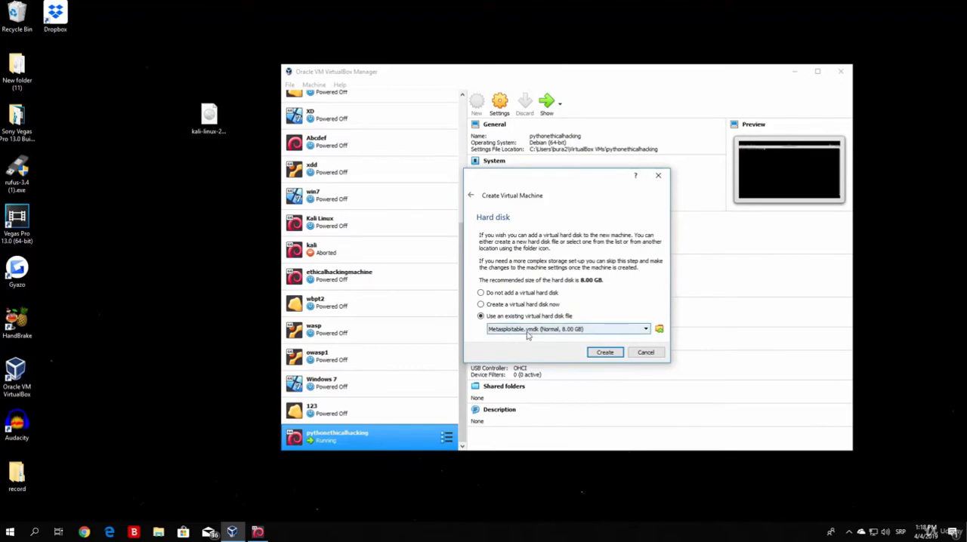
click(605, 352)
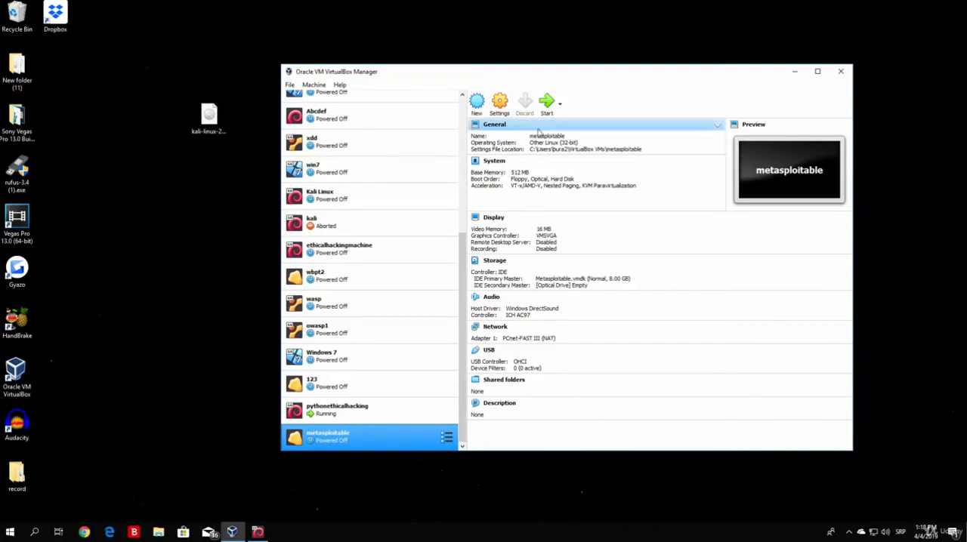
- Try to boot the metasploitable virtual machine and power it off
click(546, 104)
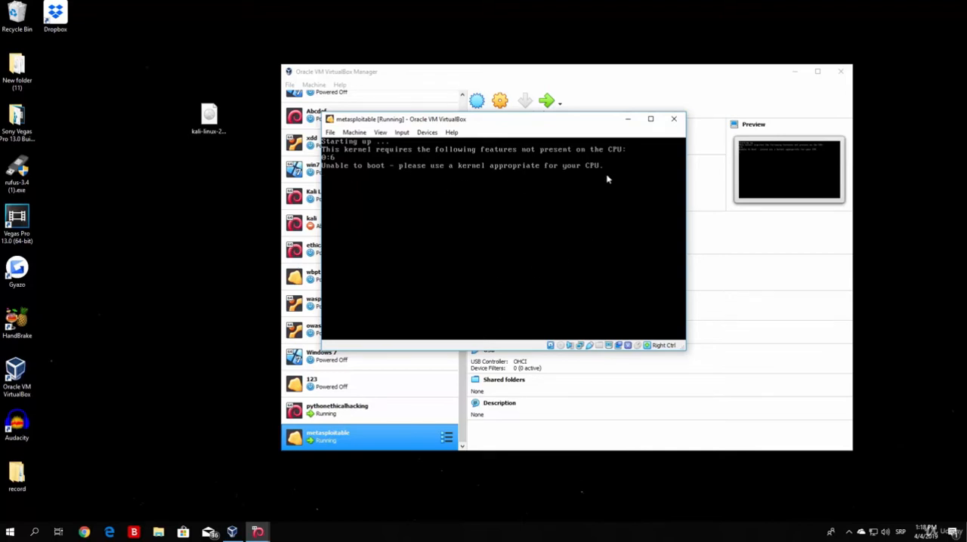
click(673, 119)
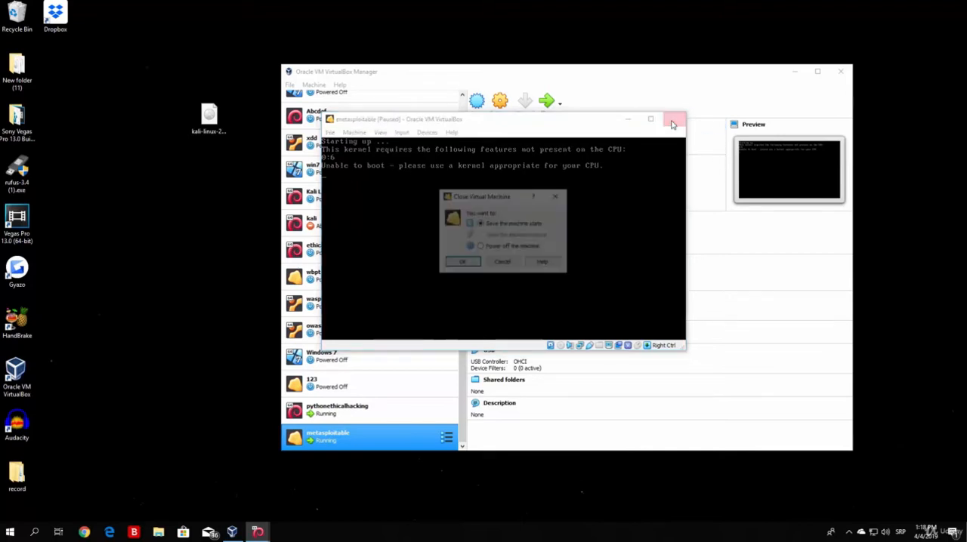
click(484, 249)
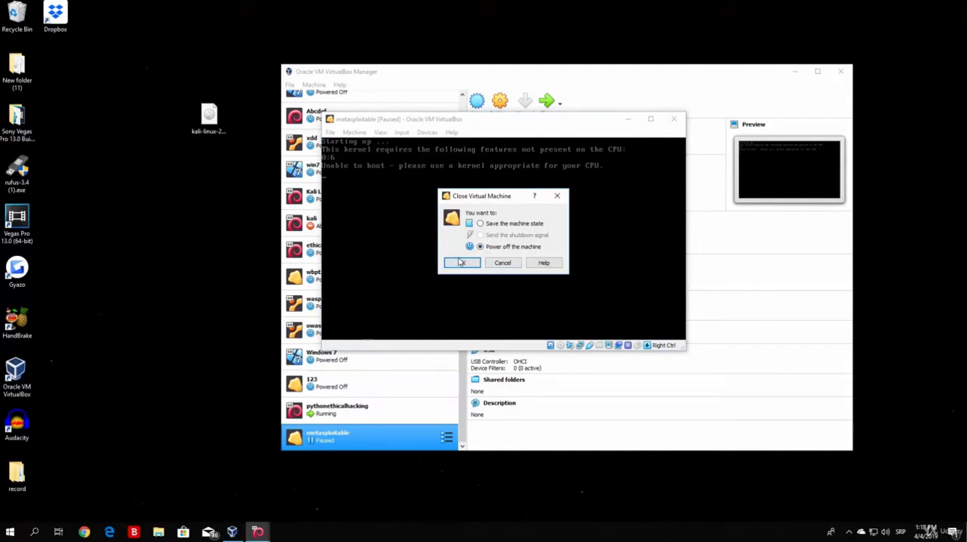
click(462, 262)
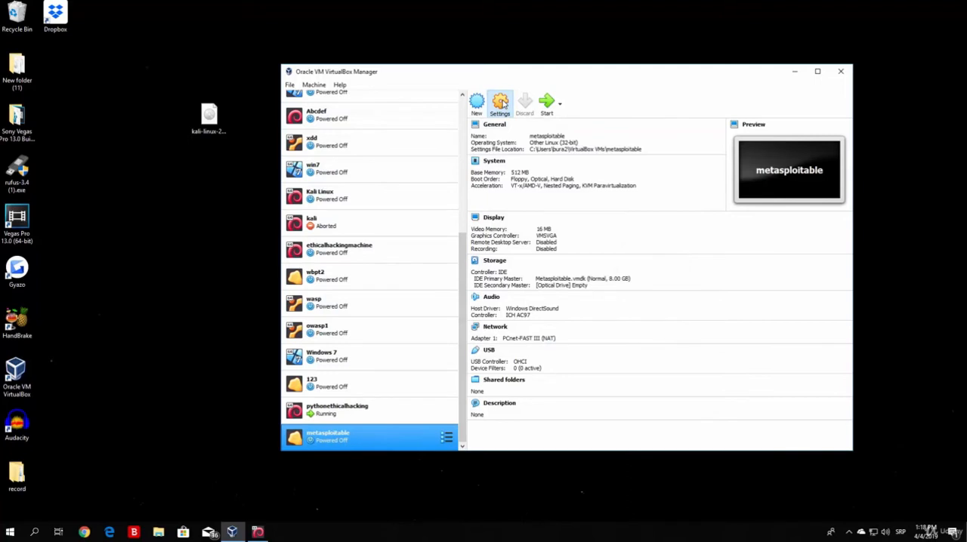
- Enable PAE/NX for the processor in the metasploitable machine's system settings
click(500, 104)
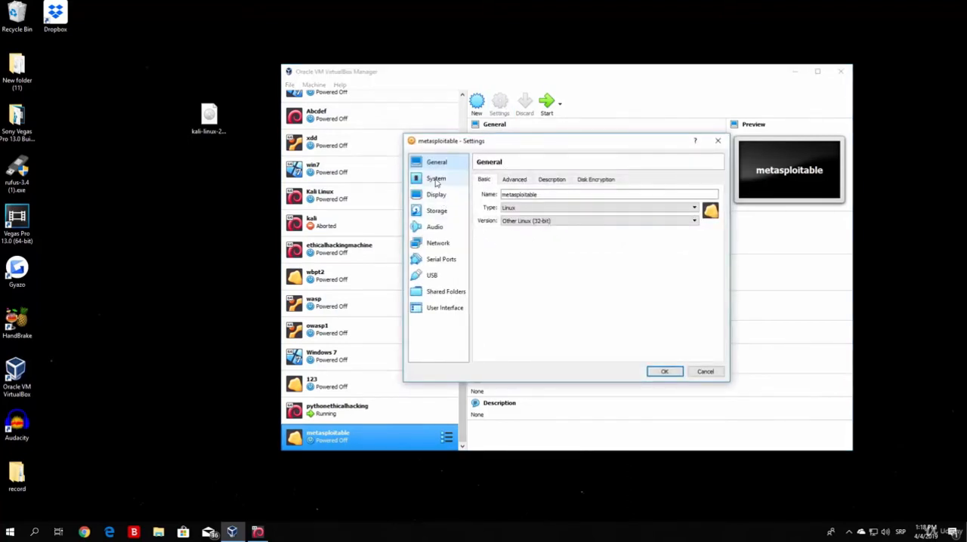
click(436, 179)
click(524, 181)
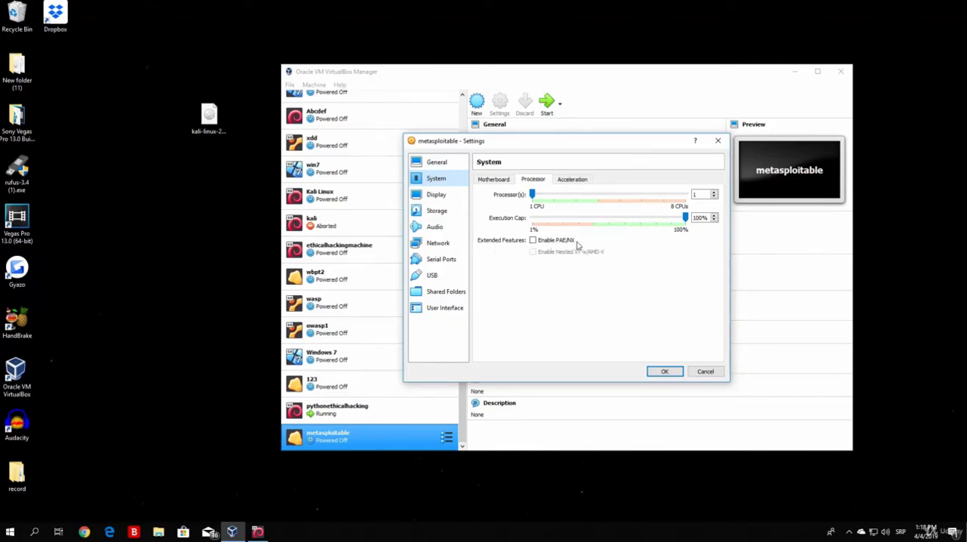
click(533, 240)
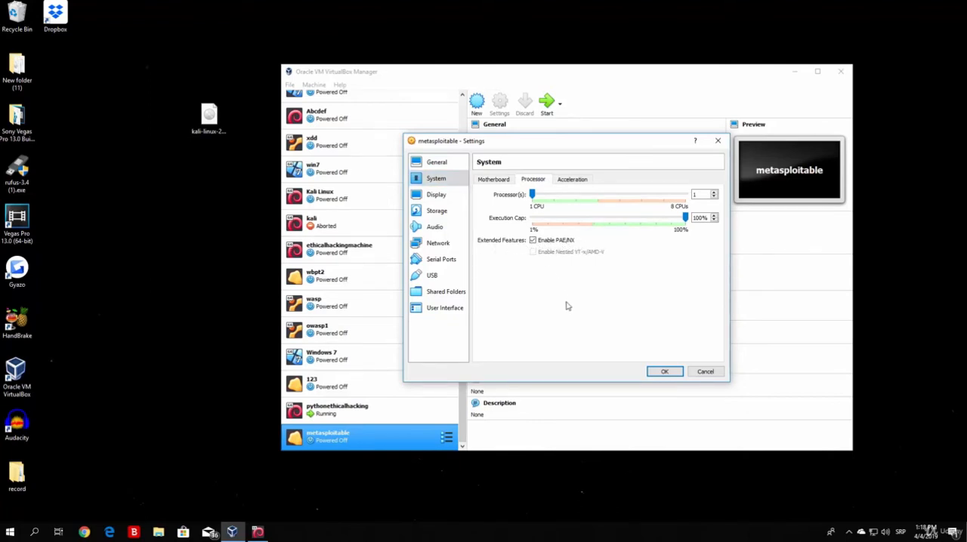
click(666, 372)
- Start the metasploitable virtual machine and minimize the VirtualBox Manager window while it boots to the login prompt
click(546, 105)
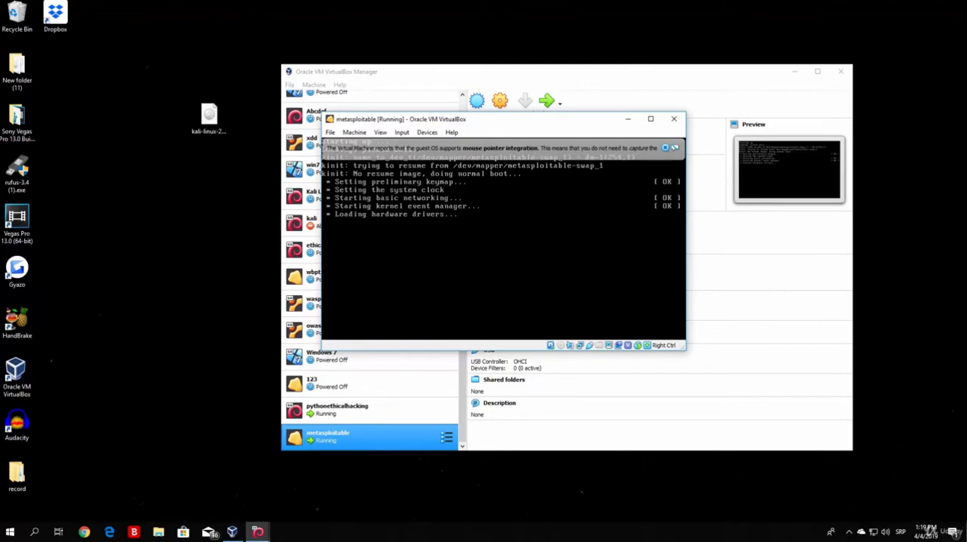
click(793, 73)
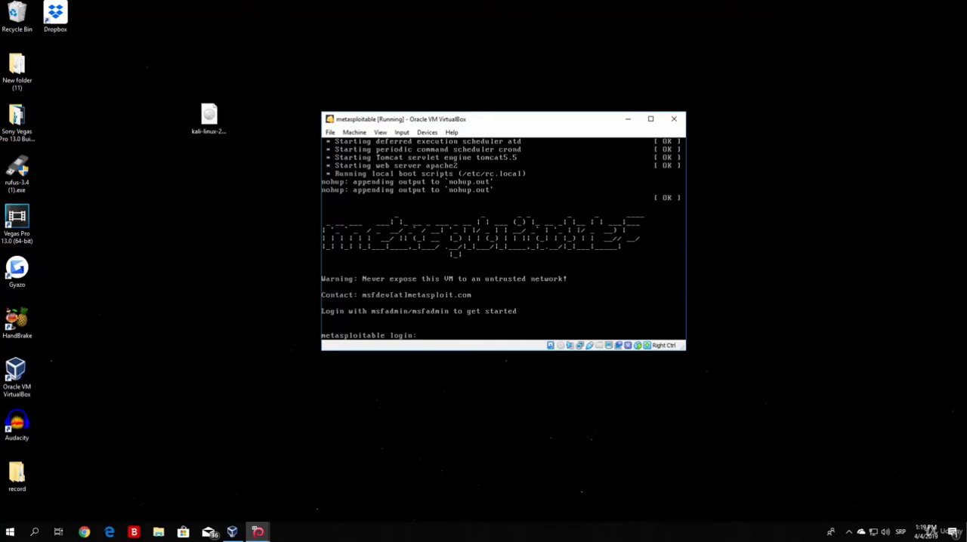
- Open a Windows Command Prompt and run ipconfig to list the host's network adapters
click(33, 534)
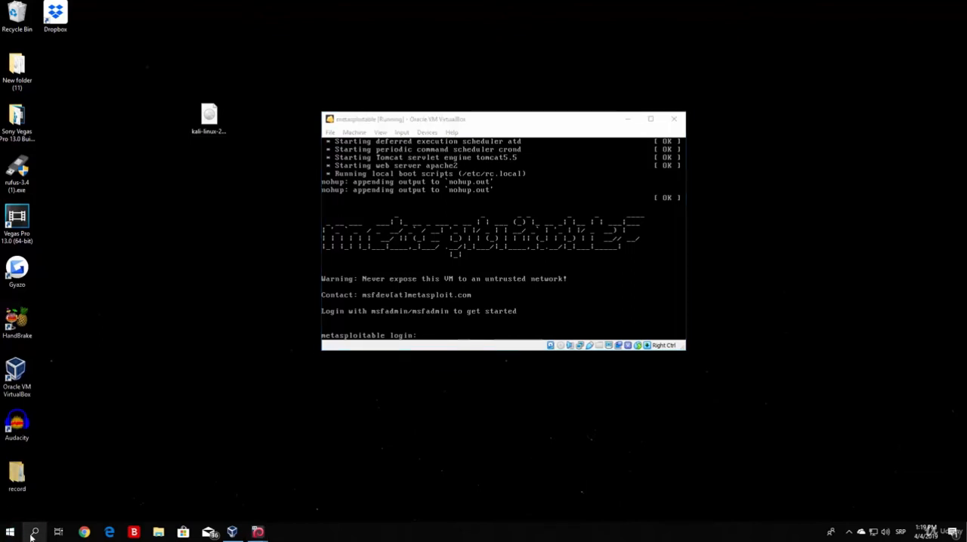
text(cmd)
key(Return)
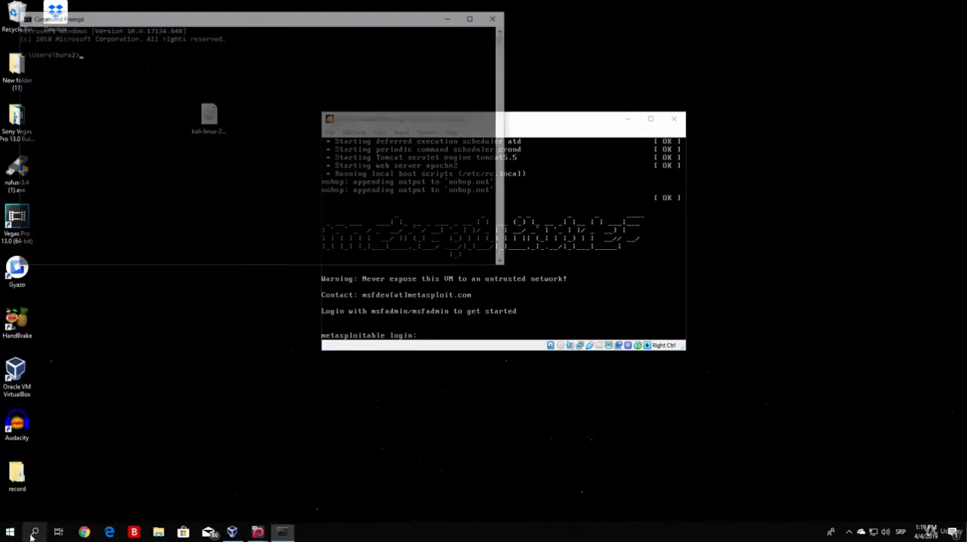
text(ipconfig)
key(Return)
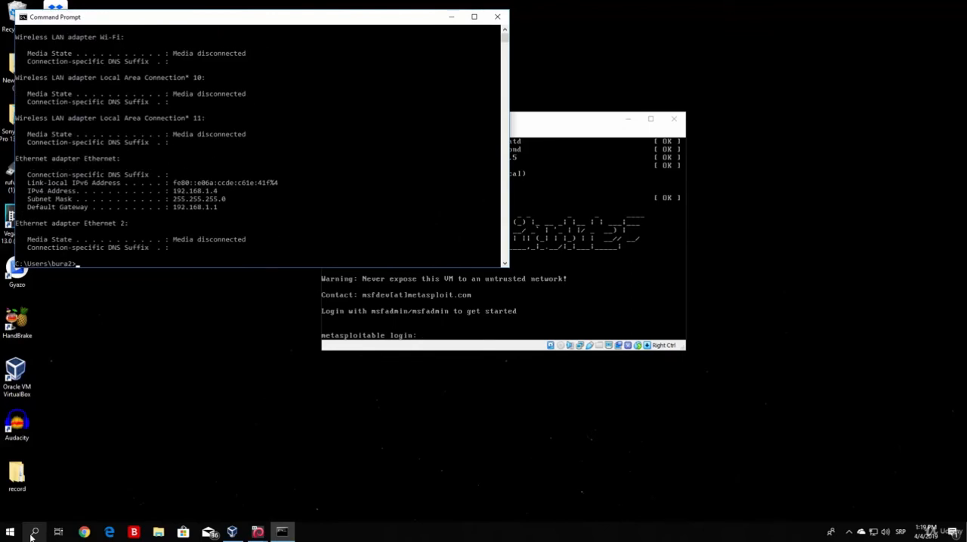
- Examine the host's IPv4 address under the Ethernet adapter and minimize the Command Prompt
drag(218, 191, 175, 192)
click(239, 191)
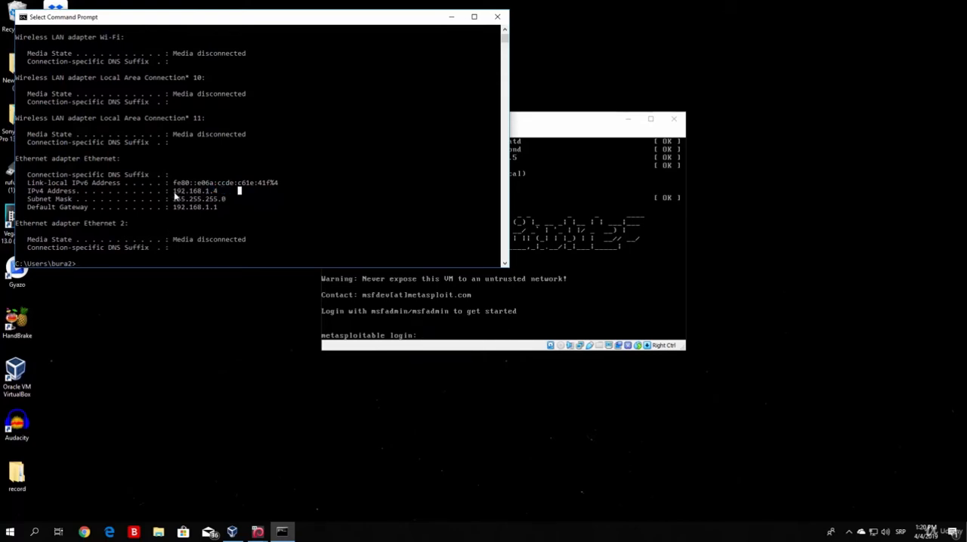
drag(174, 191, 210, 197)
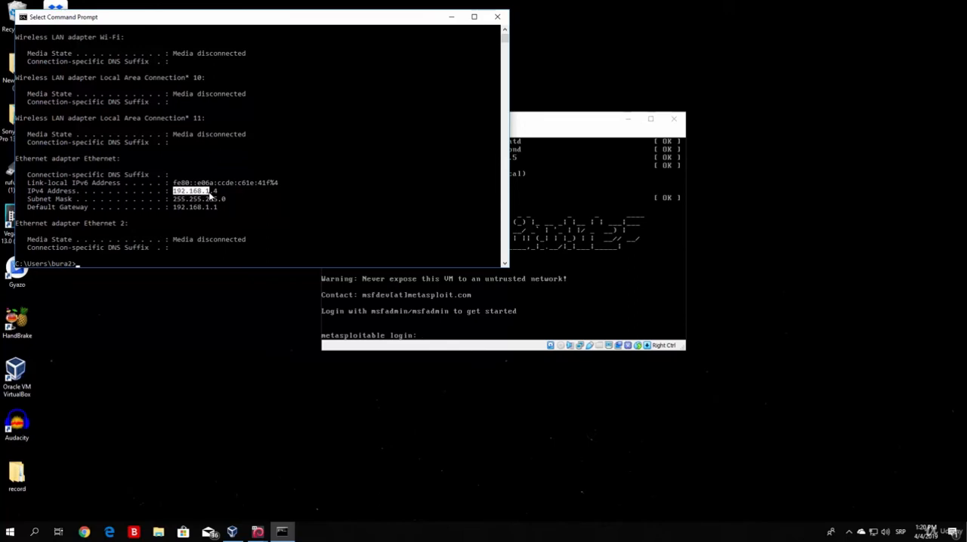
click(223, 193)
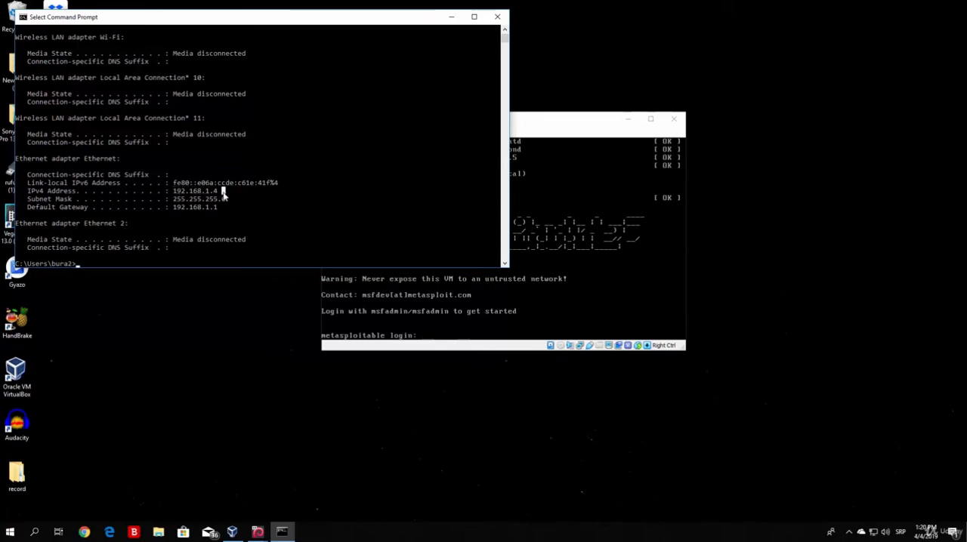
click(604, 115)
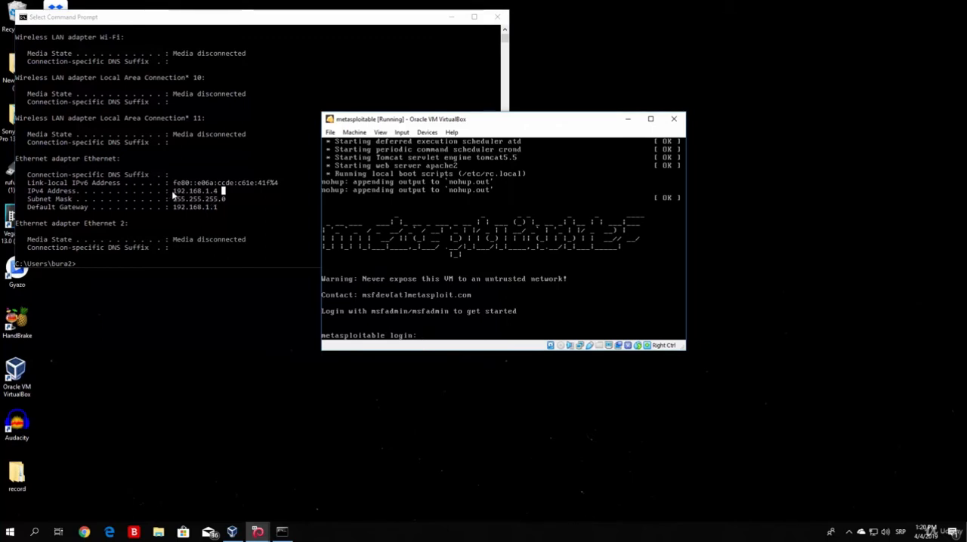
click(215, 197)
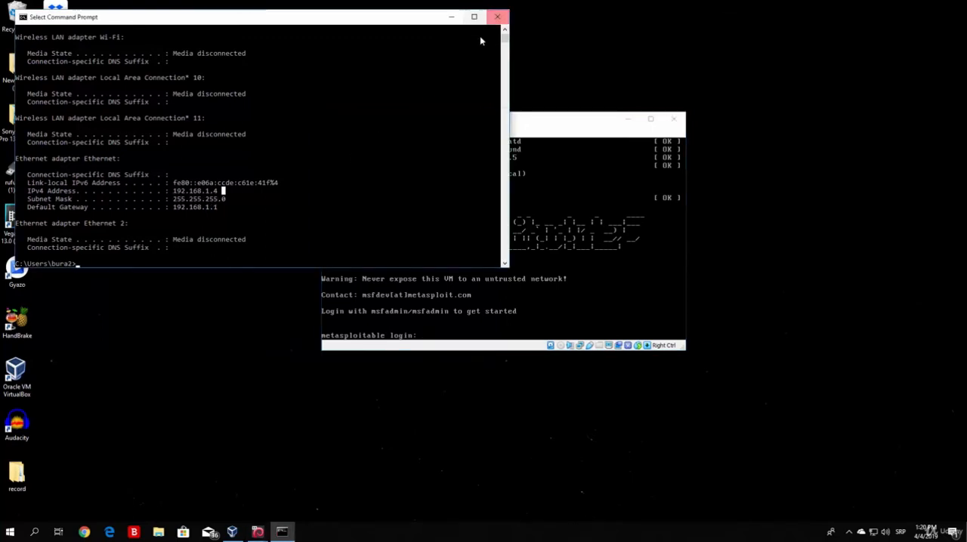
click(451, 17)
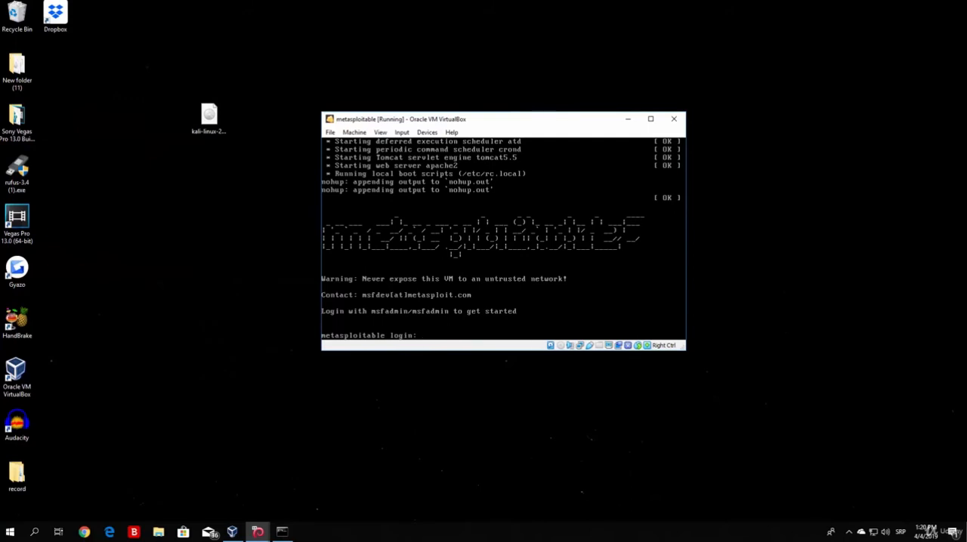
- Log in to the metasploitable machine with the default account's username and password
text(msfadmin)
key(Return)
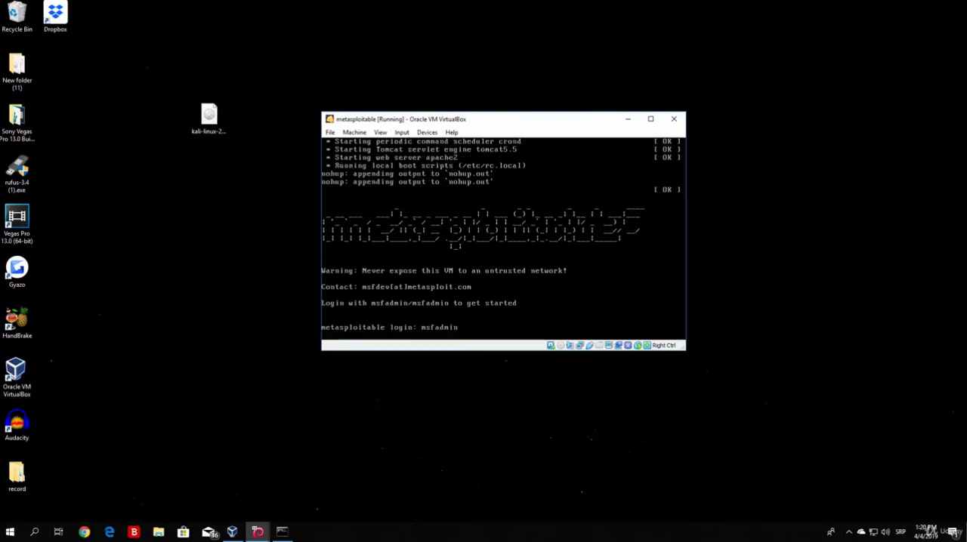
text(msfadmin)
key(Return)
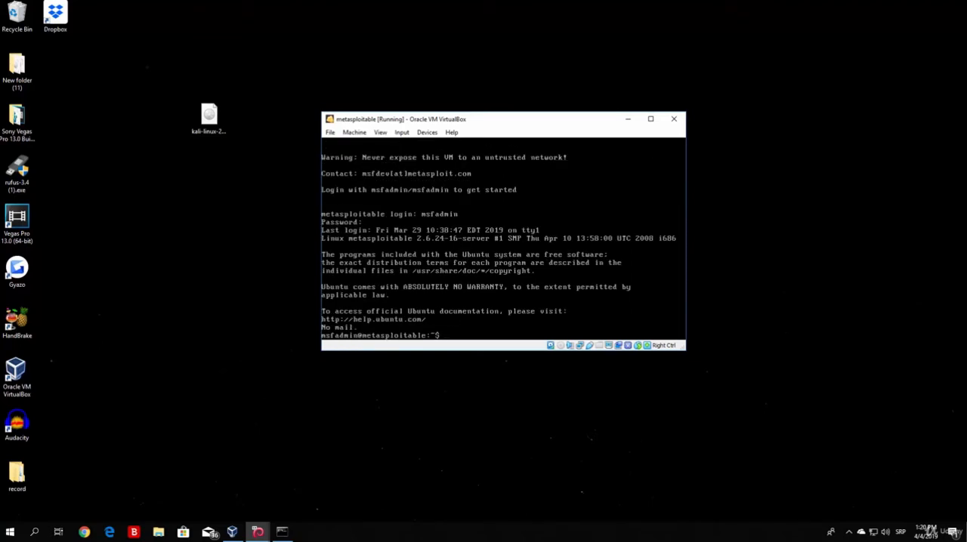
- Clear the metasploitable console and run ifconfig to check the machine's network interfaces
key(Return)
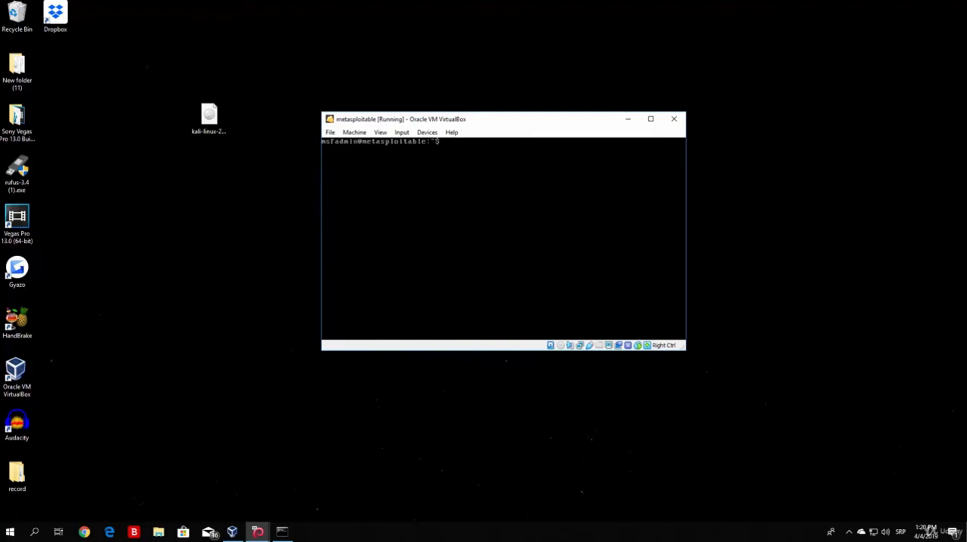
text(ifconfig)
key(Return)
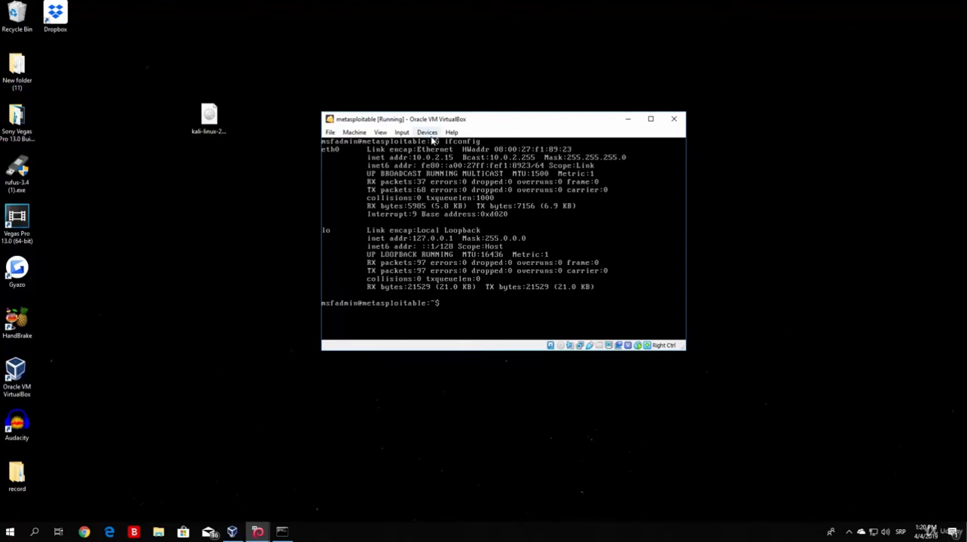
- Power off the metasploitable machine, and shut down the pythonethicalhacking Kali machine after closing its terminal
click(673, 120)
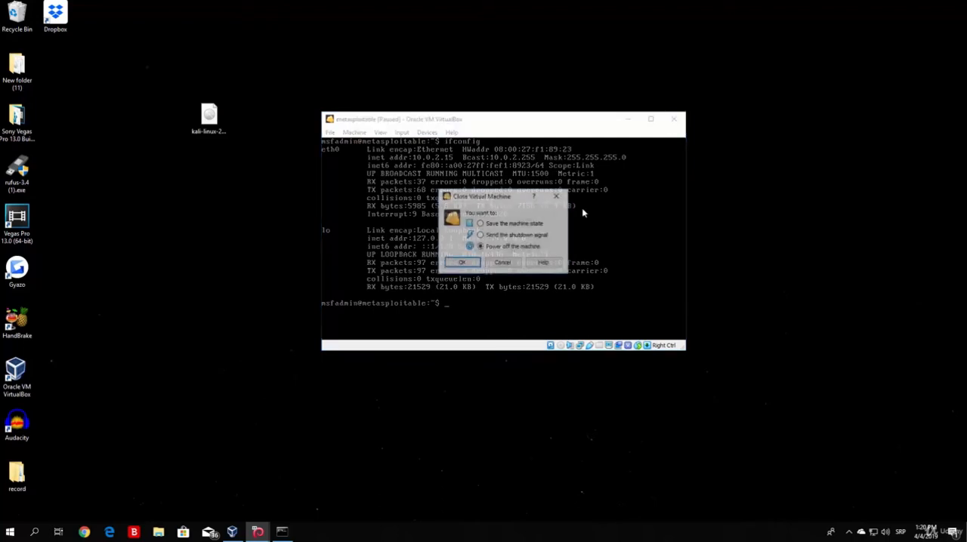
click(462, 263)
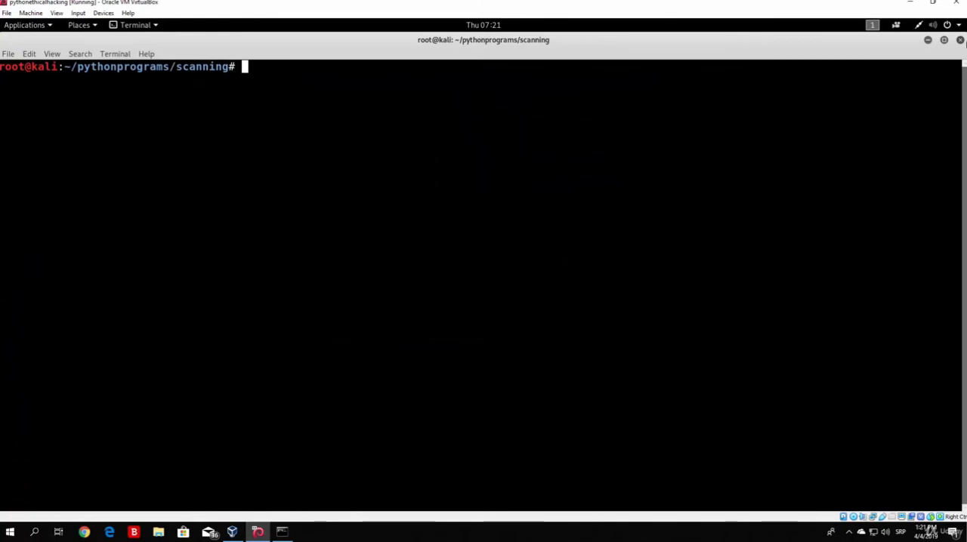
click(960, 39)
click(957, 29)
click(931, 159)
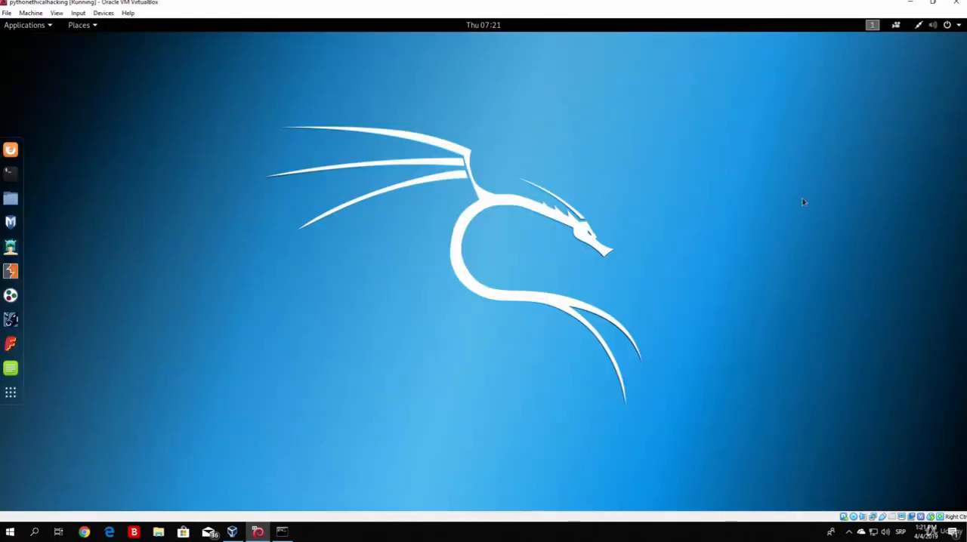
click(542, 301)
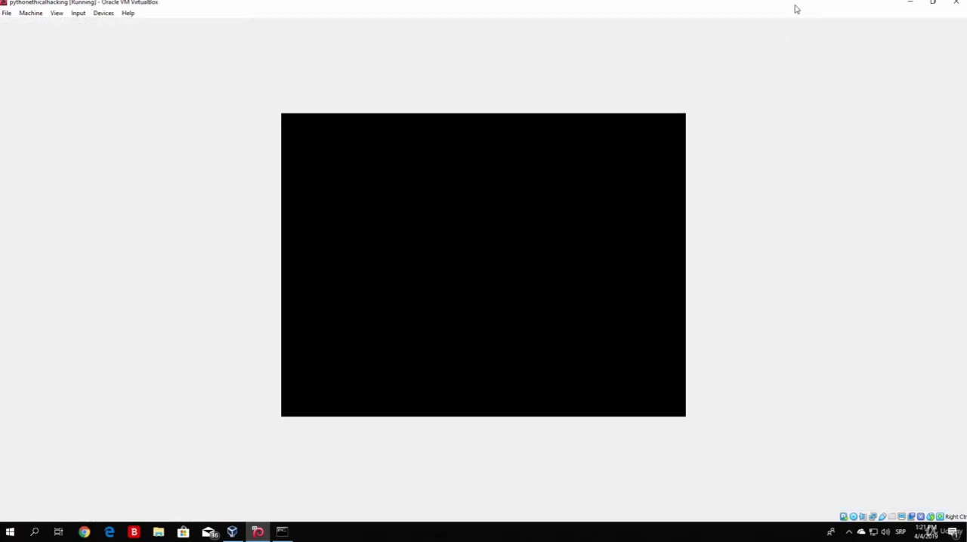
click(912, 2)
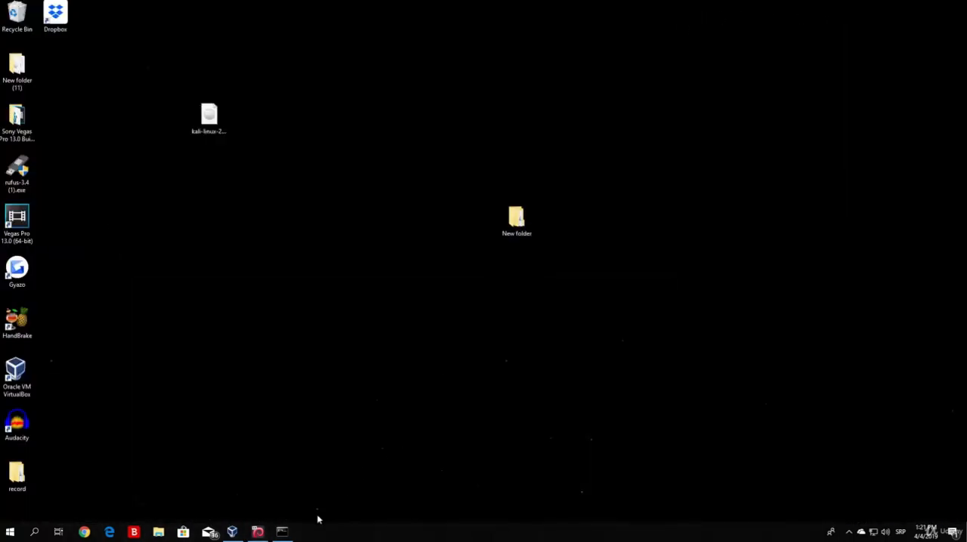
- Check in VirtualBox Manager and in its own window how far the pythonethicalhacking machine has shut down
click(236, 533)
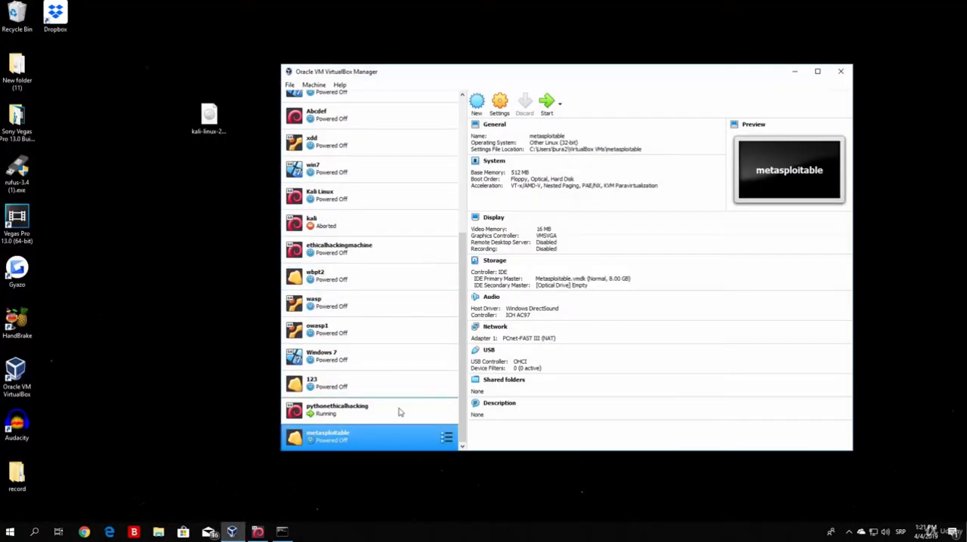
click(335, 417)
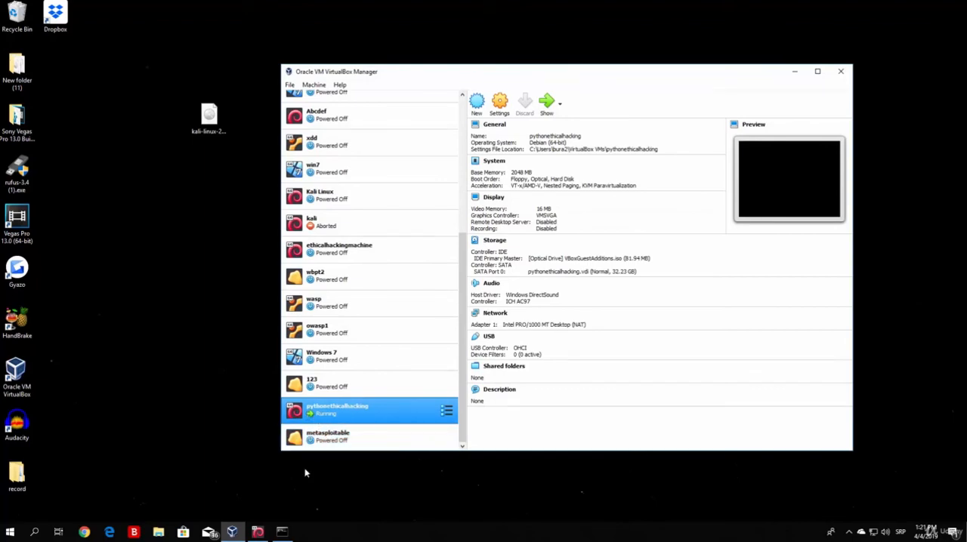
click(257, 531)
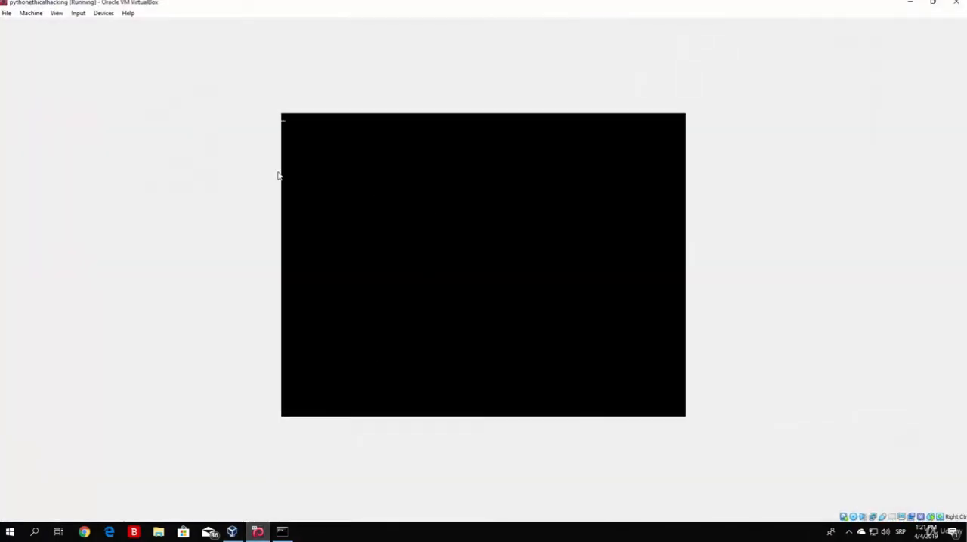
click(910, 3)
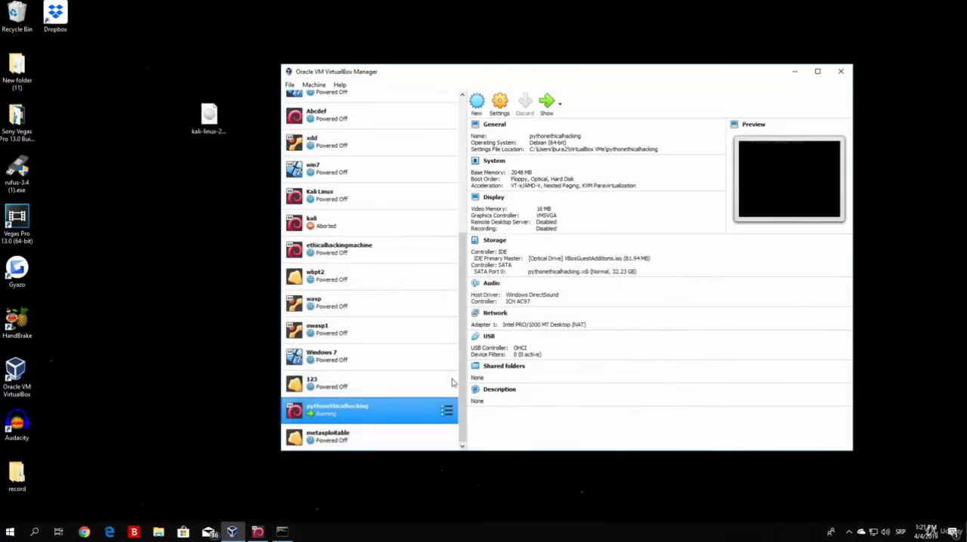
- Attach Adapter 1 of the metasploitable machine to Bridged Adapter using the Realtek PCIe GBE Family Controller, and save the settings
click(336, 444)
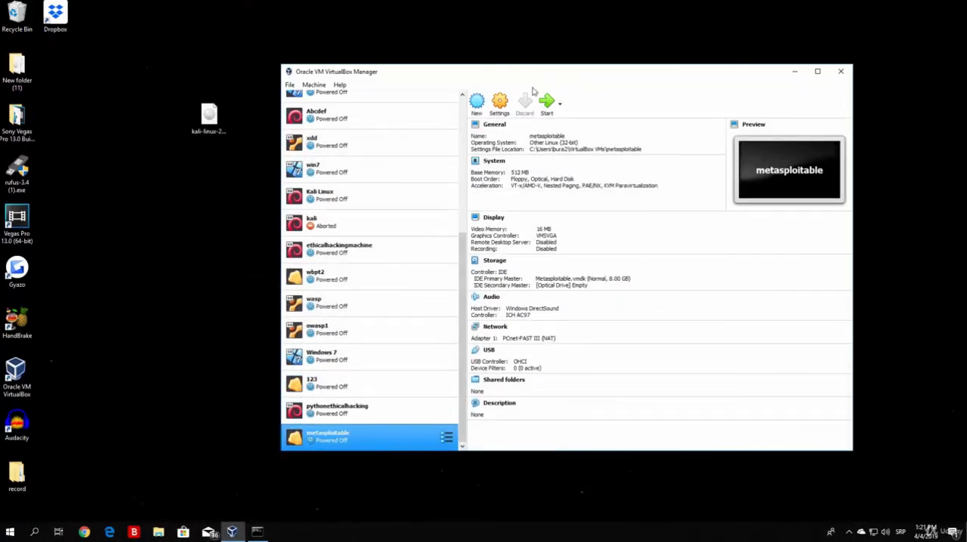
click(500, 102)
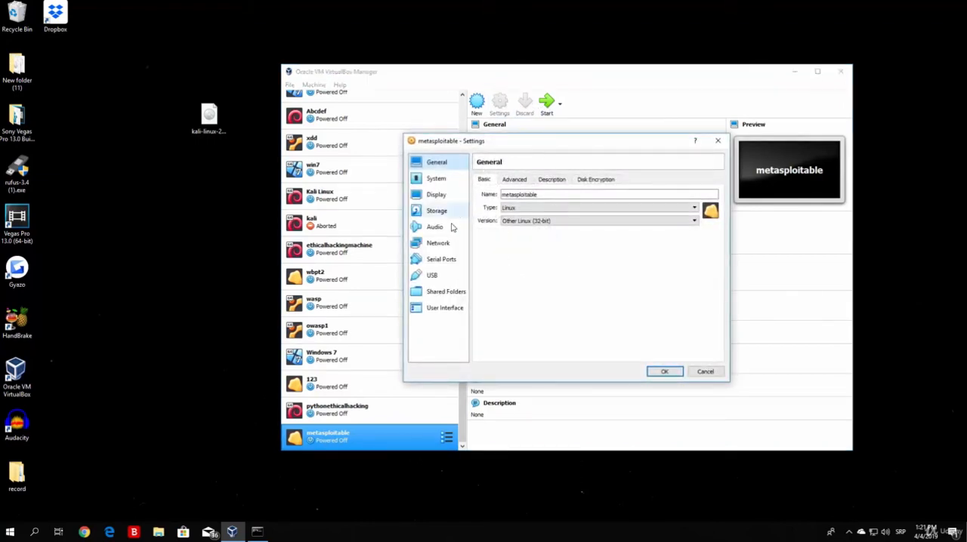
click(438, 244)
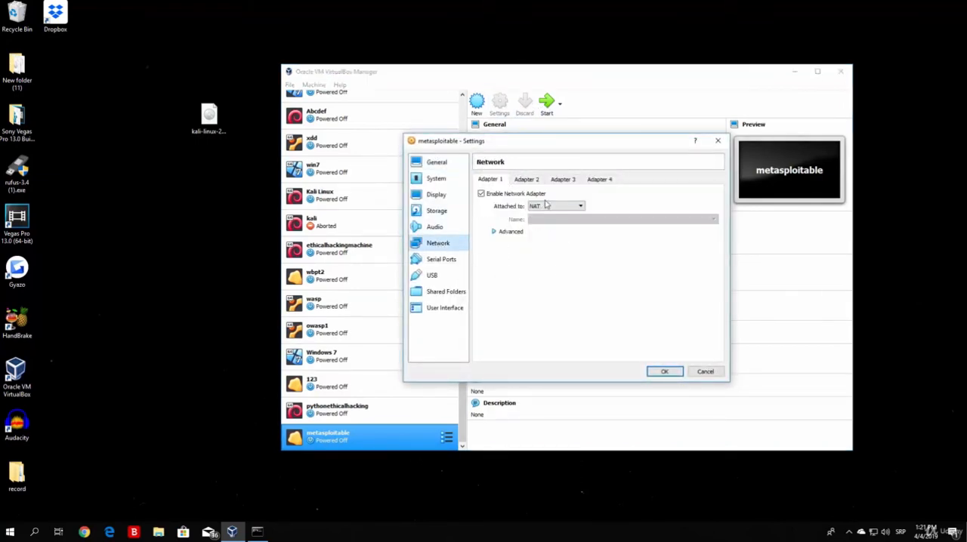
click(575, 208)
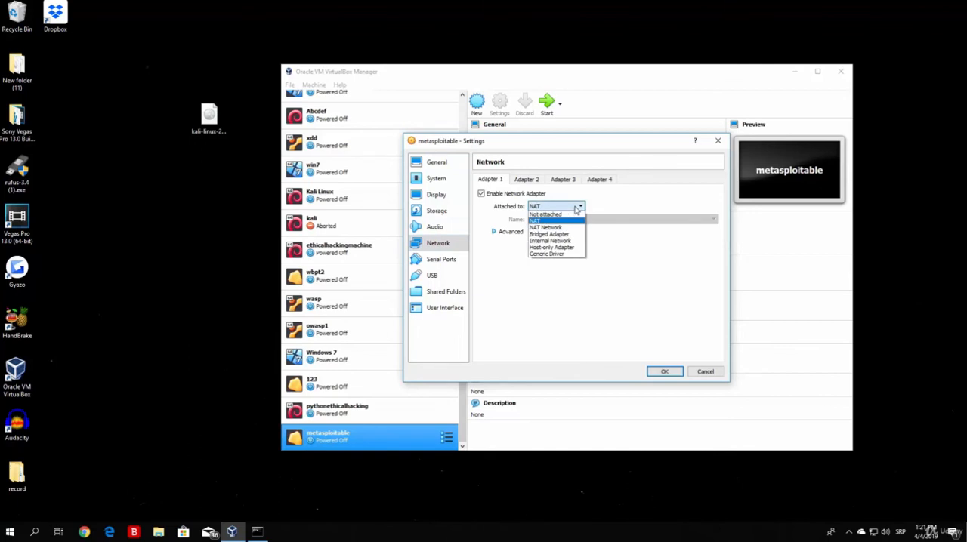
click(565, 220)
click(563, 209)
click(556, 234)
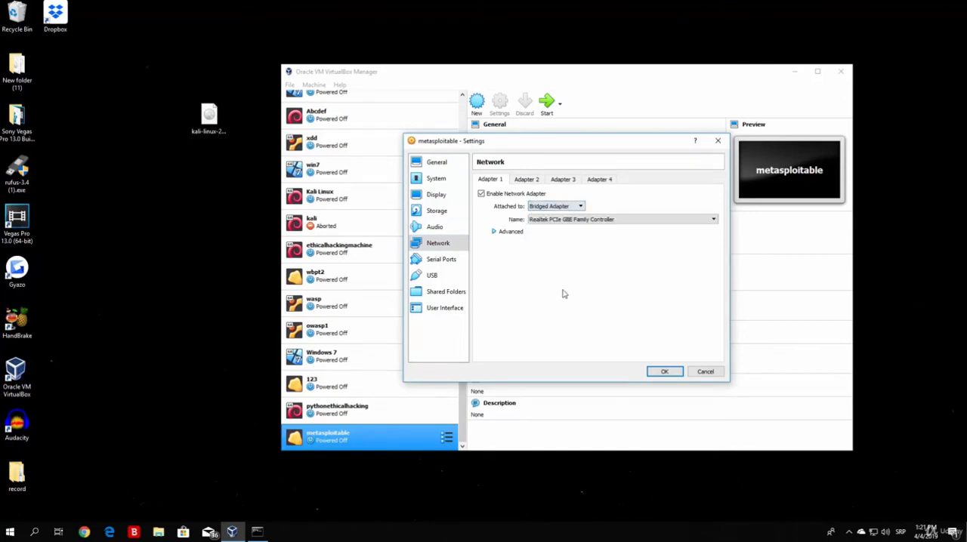
click(596, 221)
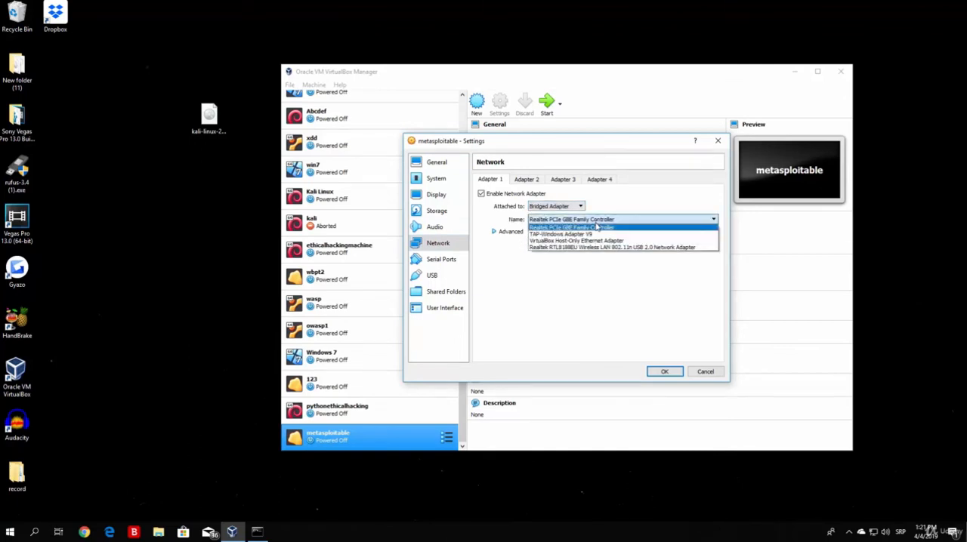
click(587, 228)
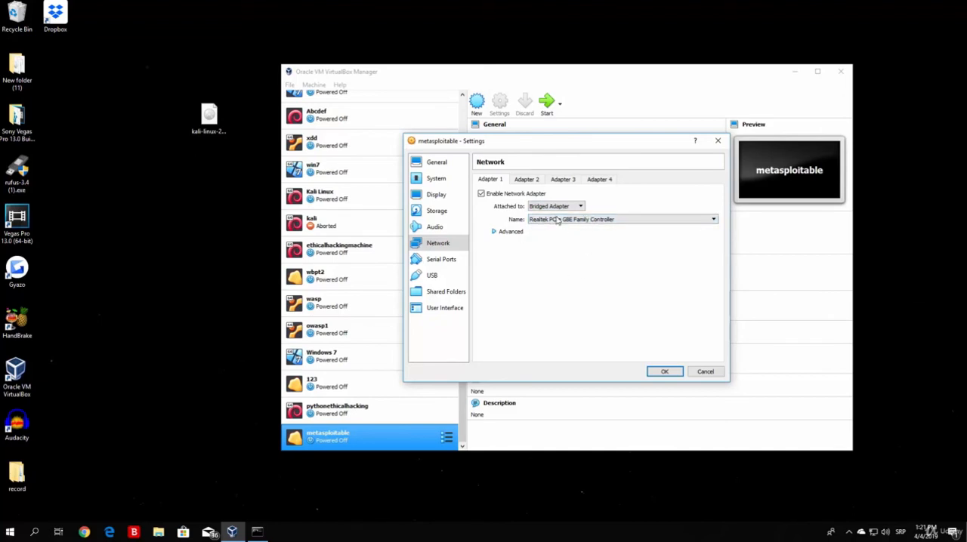
click(664, 372)
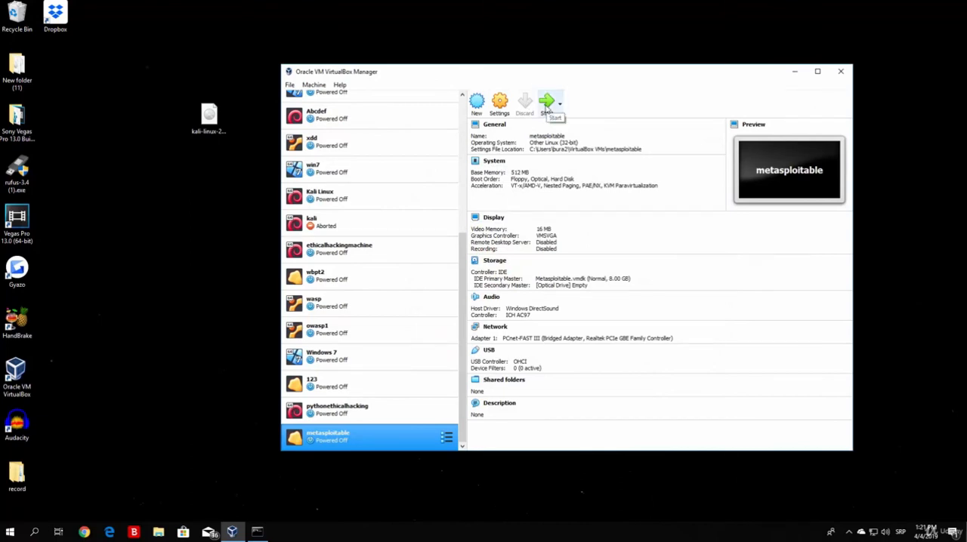
- Attach Adapter 1 of the pythonethicalhacking machine to Bridged Adapter using the Realtek PCIe GBE Family Controller, and save the settings
click(359, 406)
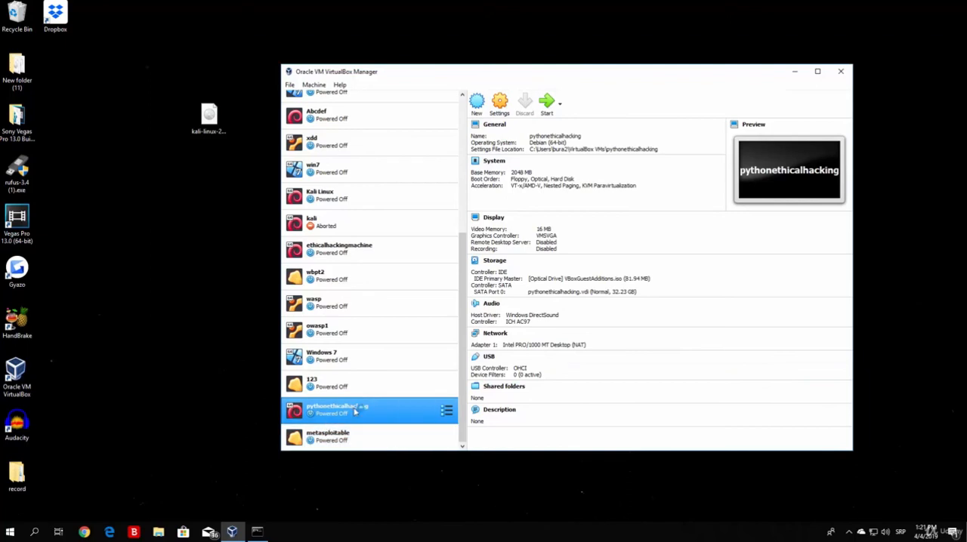
click(501, 106)
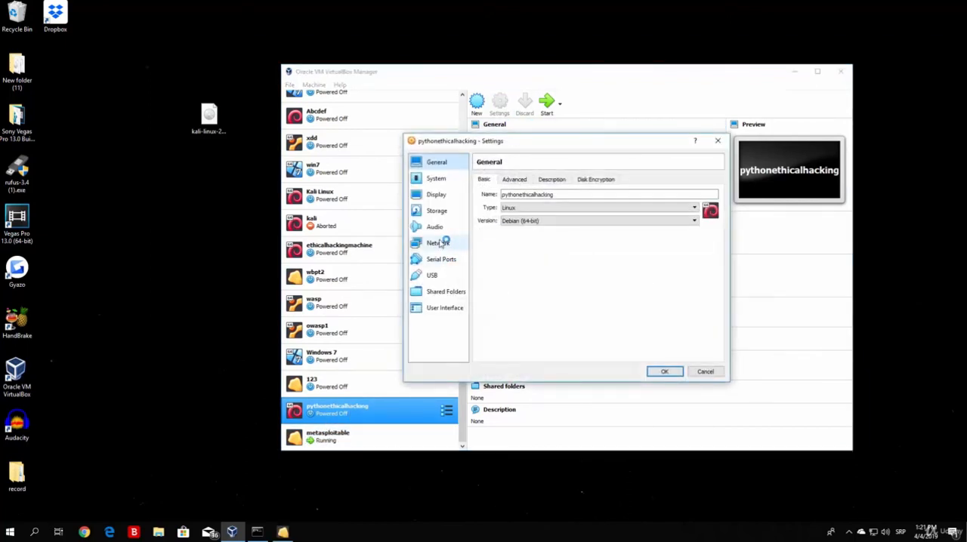
click(440, 243)
click(572, 205)
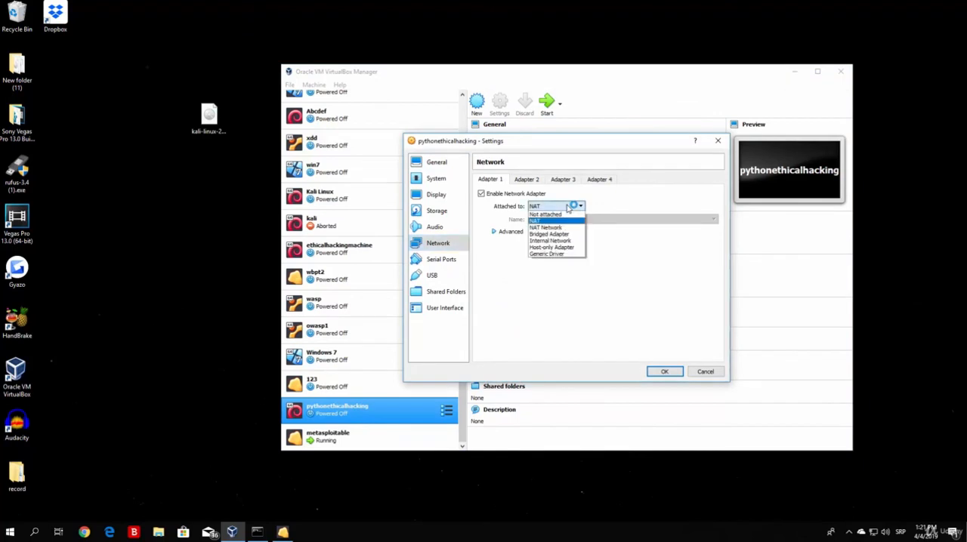
click(560, 233)
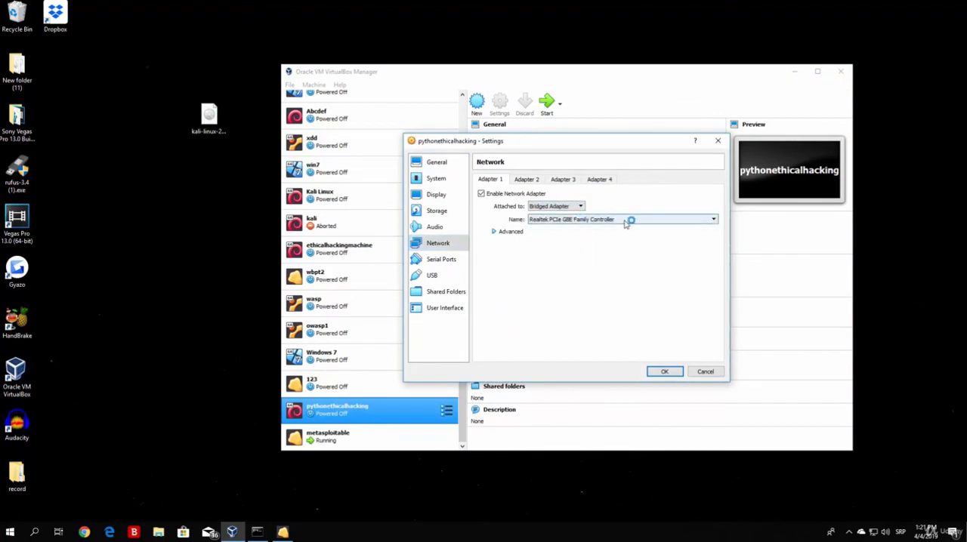
click(597, 219)
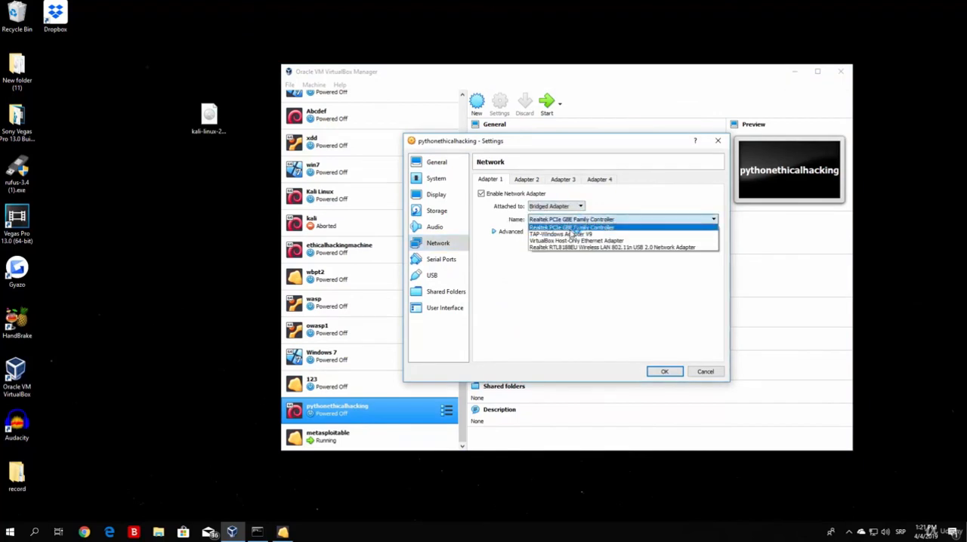
click(571, 228)
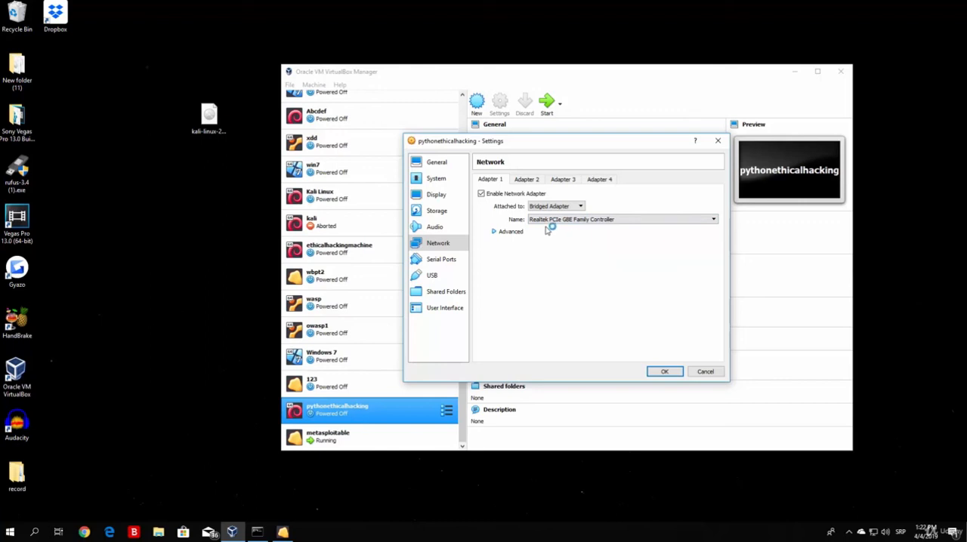
click(671, 372)
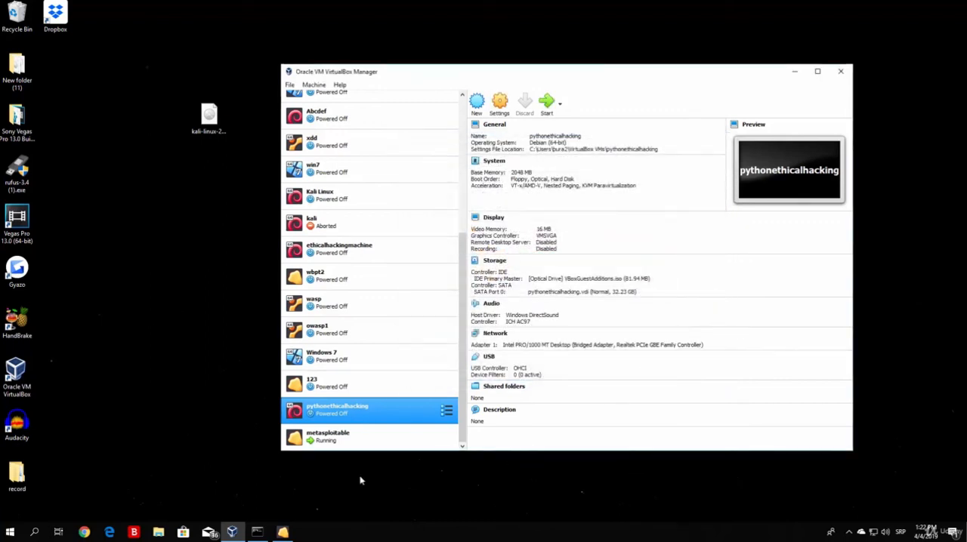
- Switch to the running metasploitable machine, dismiss its mouse integration notice, and log in with the default account's username and password
click(289, 533)
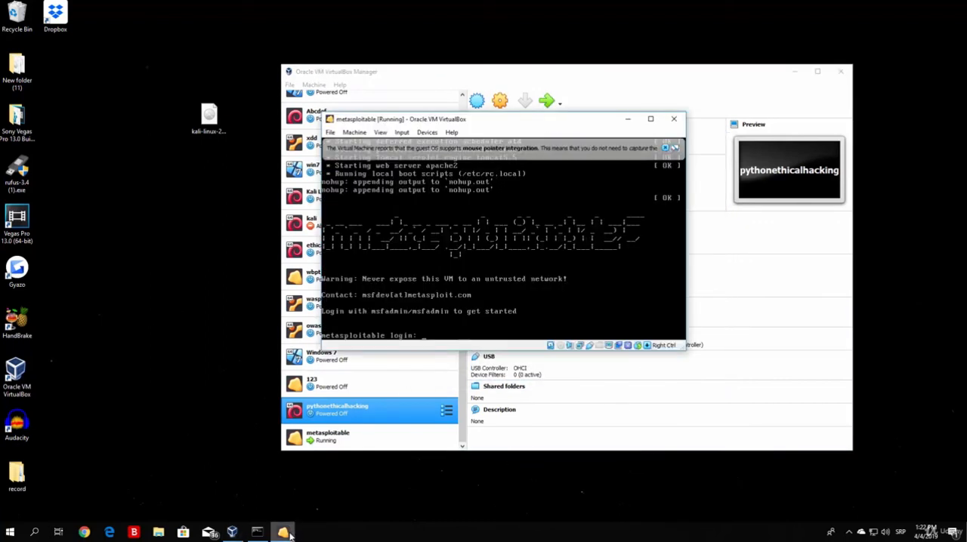
click(666, 147)
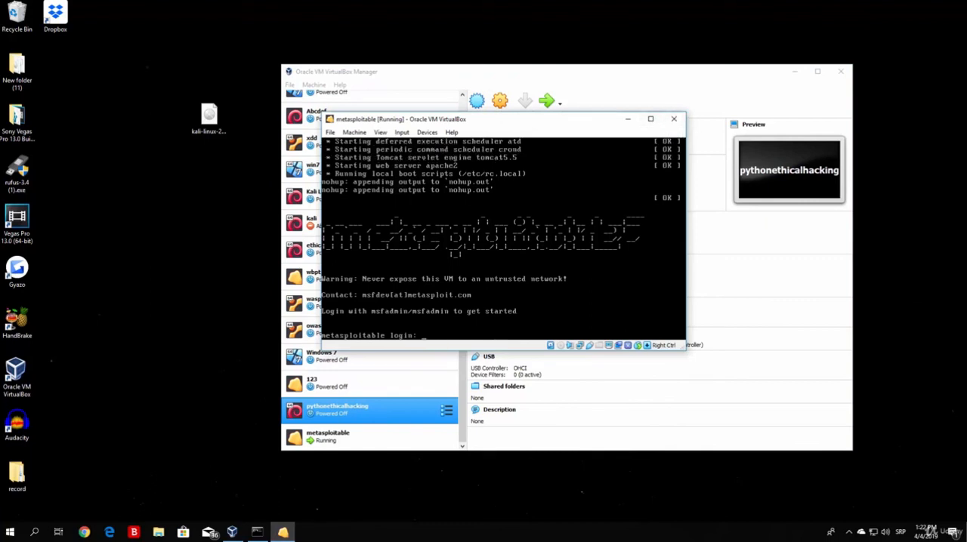
text(msfadmin)
key(Return)
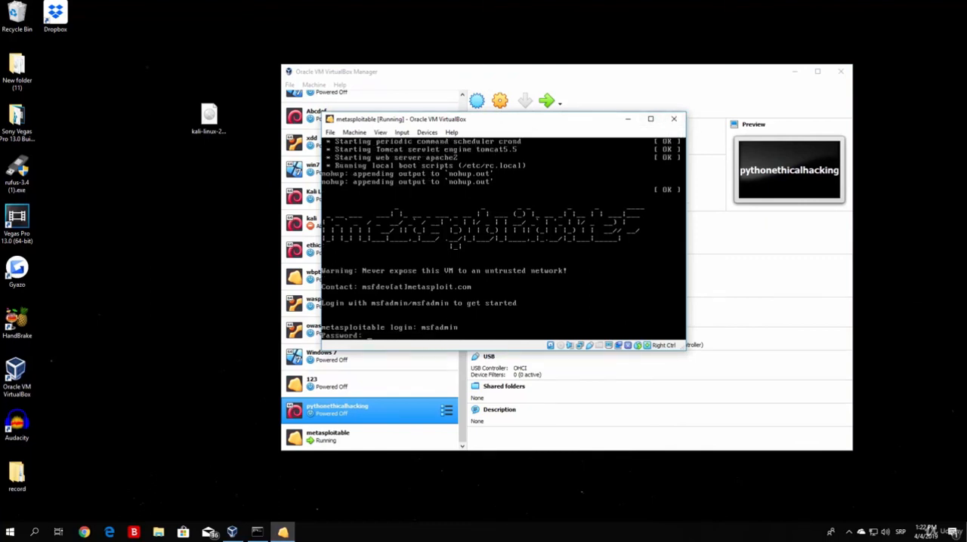
key(Return)
- Run ifconfig in the metasploitable console to check the IP address it gets through the bridged adapter
text(i)
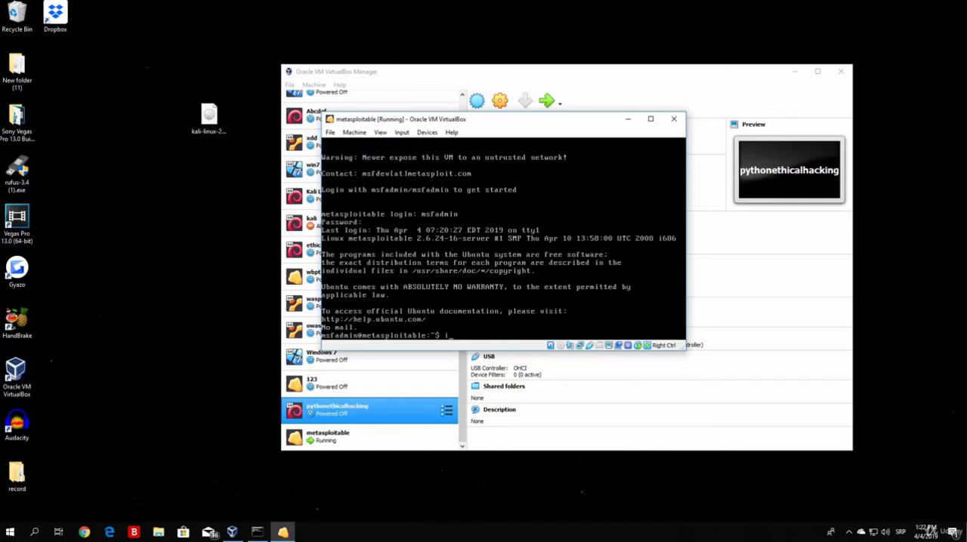
text(fconfig)
key(Return)
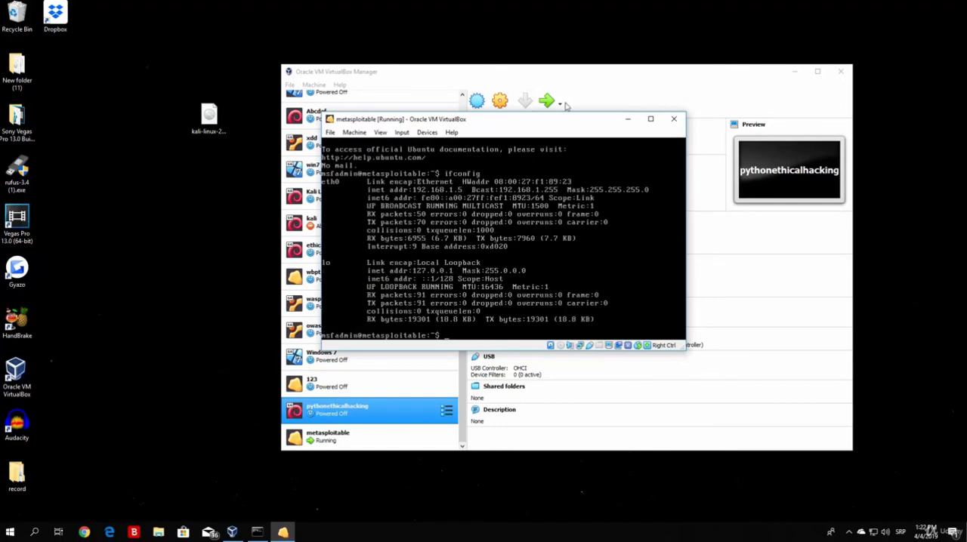